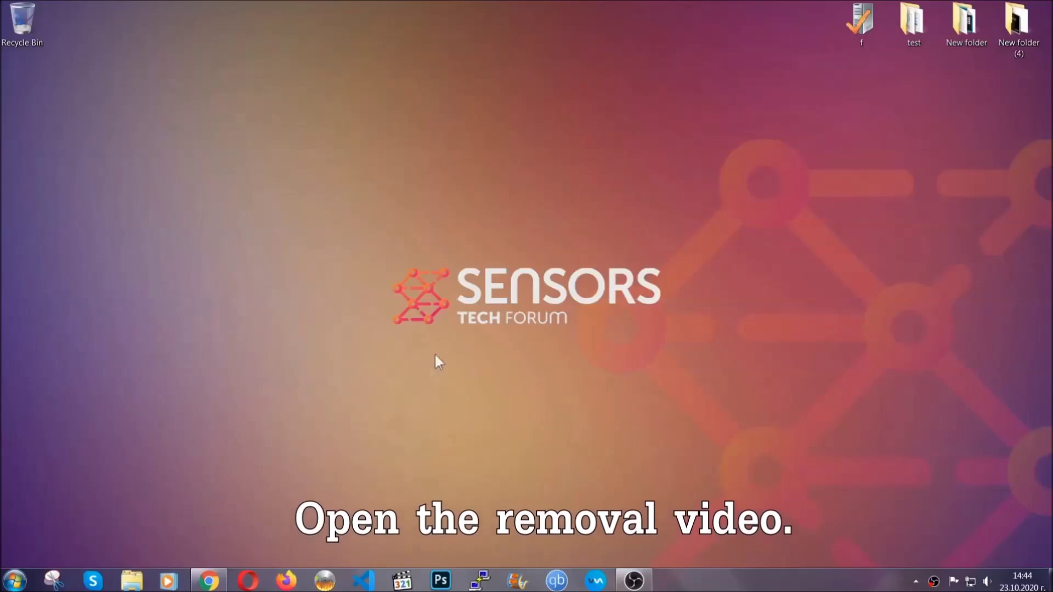
Step: Follow the sensorstechforum link in the YouTube description and run the downloaded SpyHunter-Installer.exe
click(209, 583)
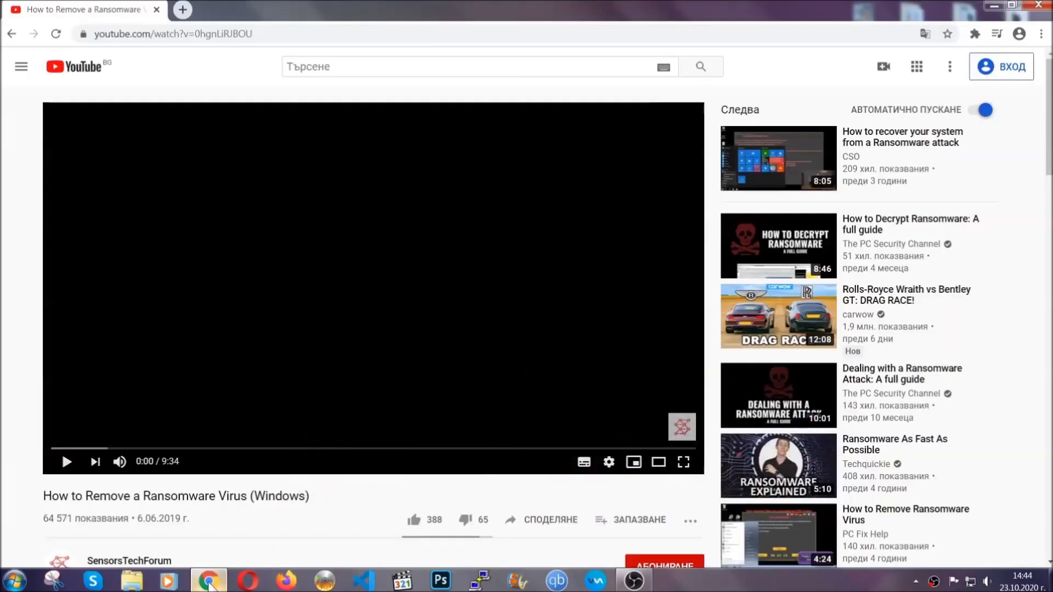
scroll(192, 447, down, 4)
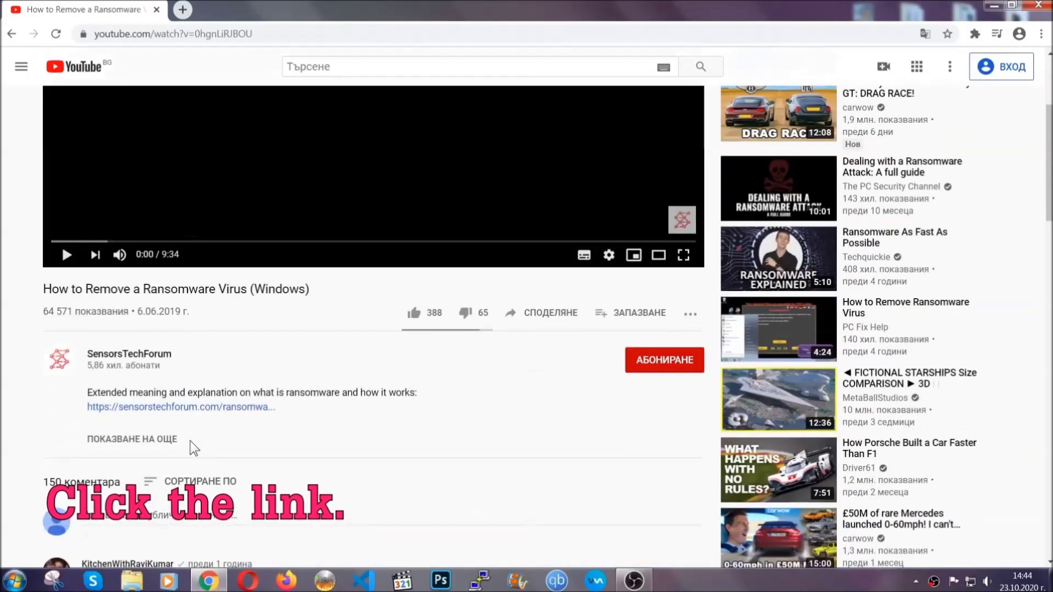
click(209, 410)
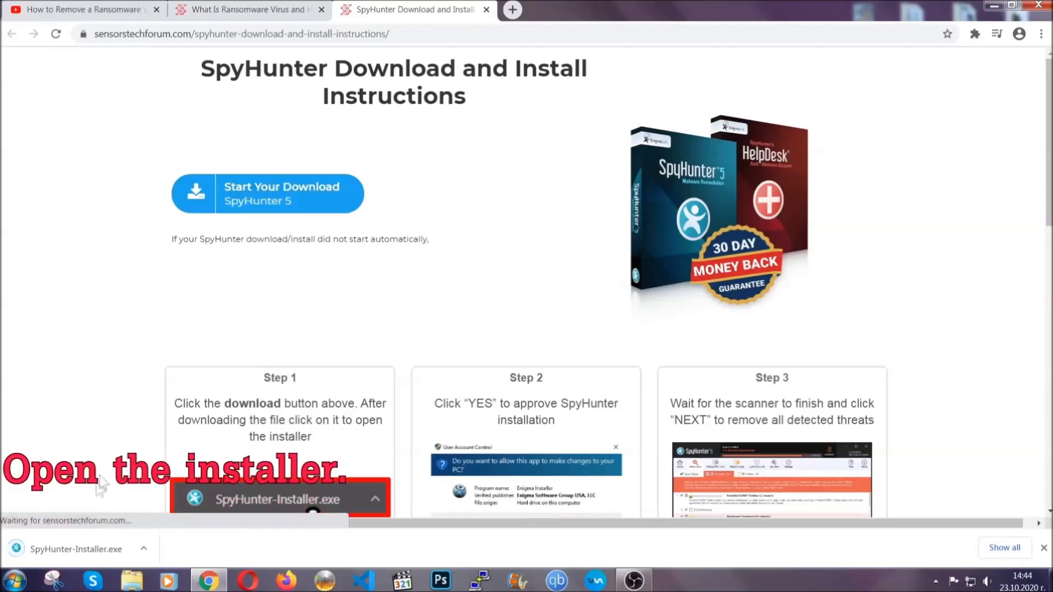
click(75, 547)
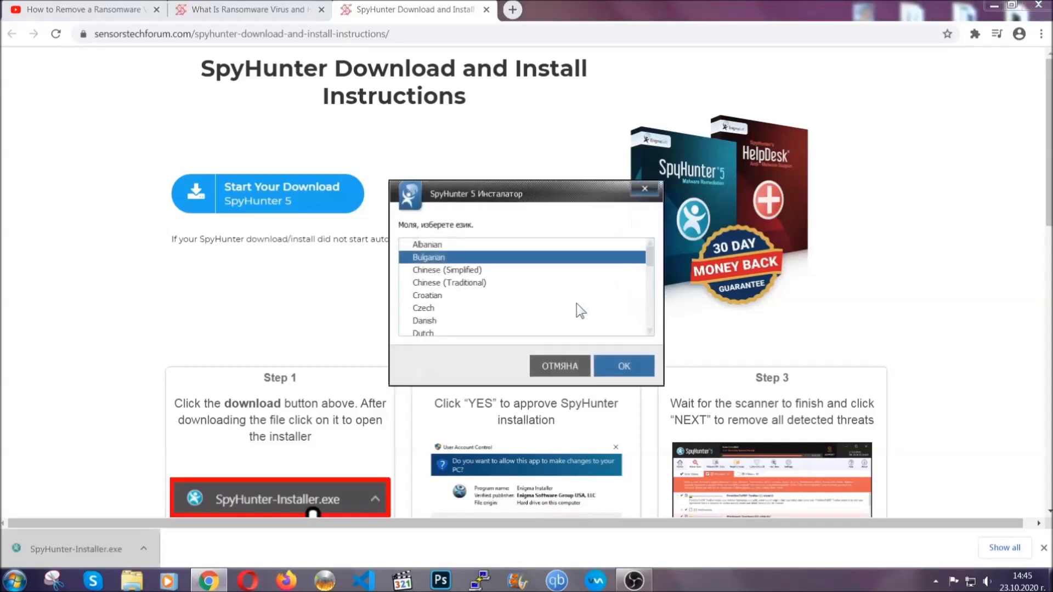
Step: Install SpyHunter 5 in English with the EULA accepted, then close the finished installer
scroll(541, 301, down, 2)
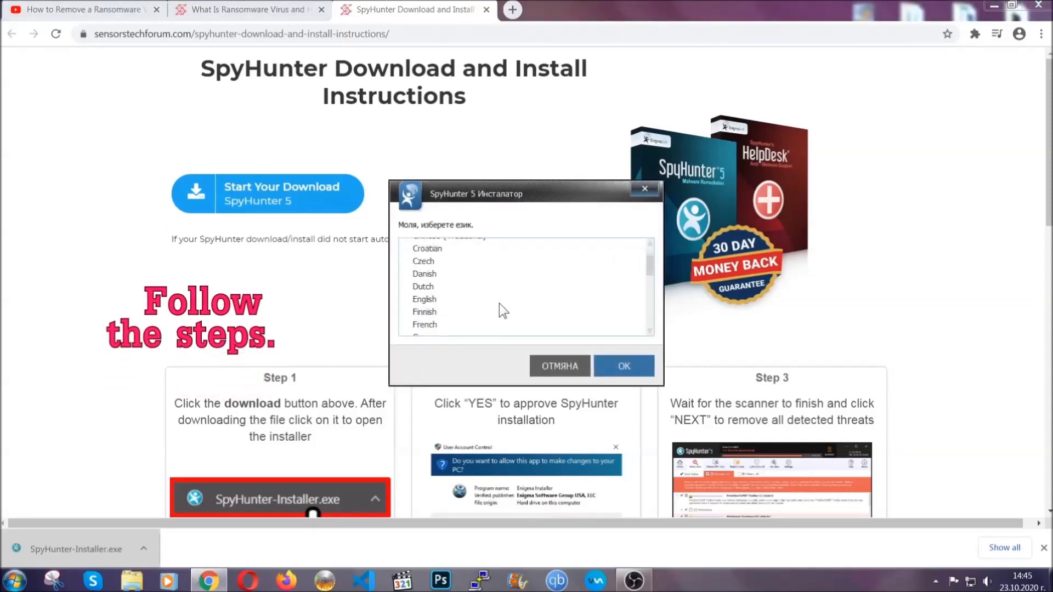
click(500, 300)
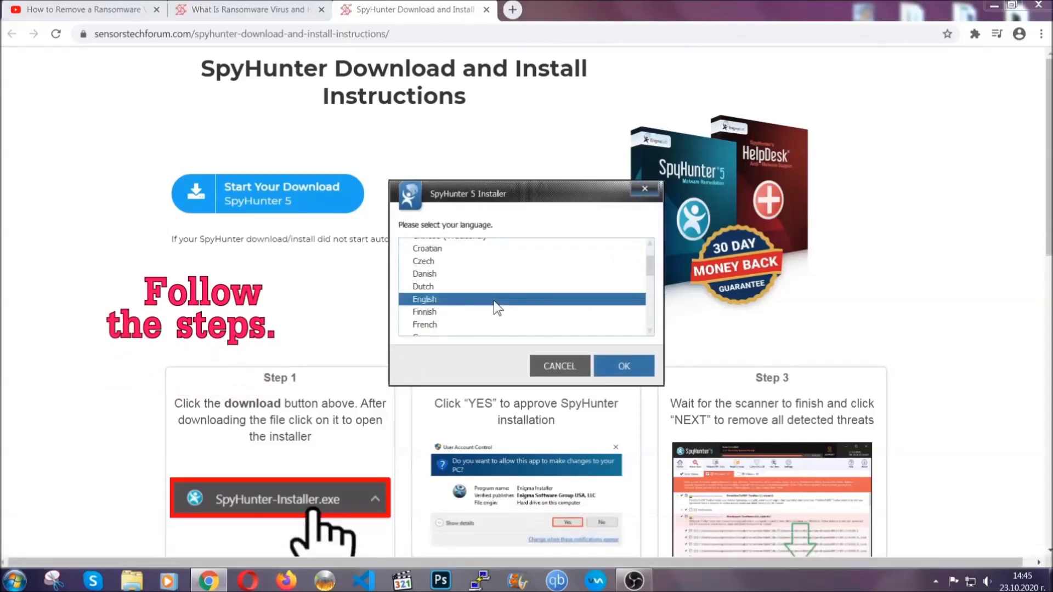
click(613, 365)
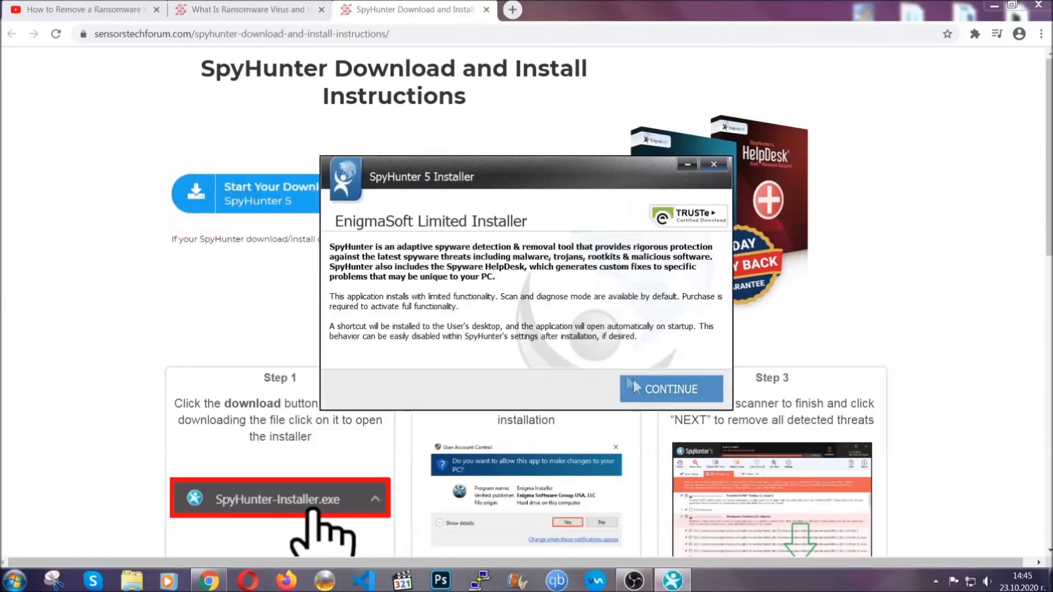
click(634, 384)
click(604, 355)
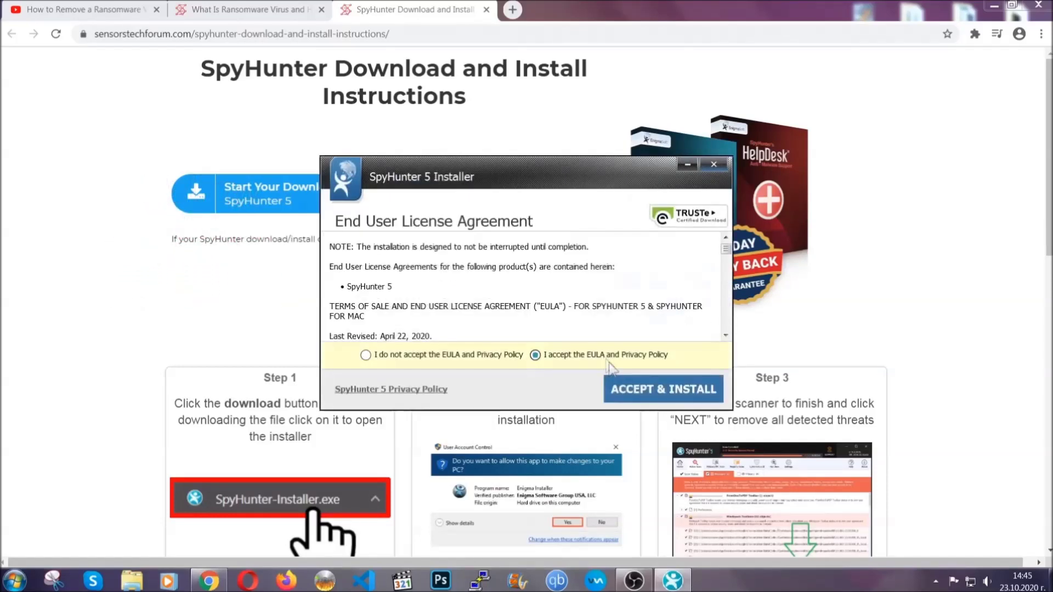
click(630, 388)
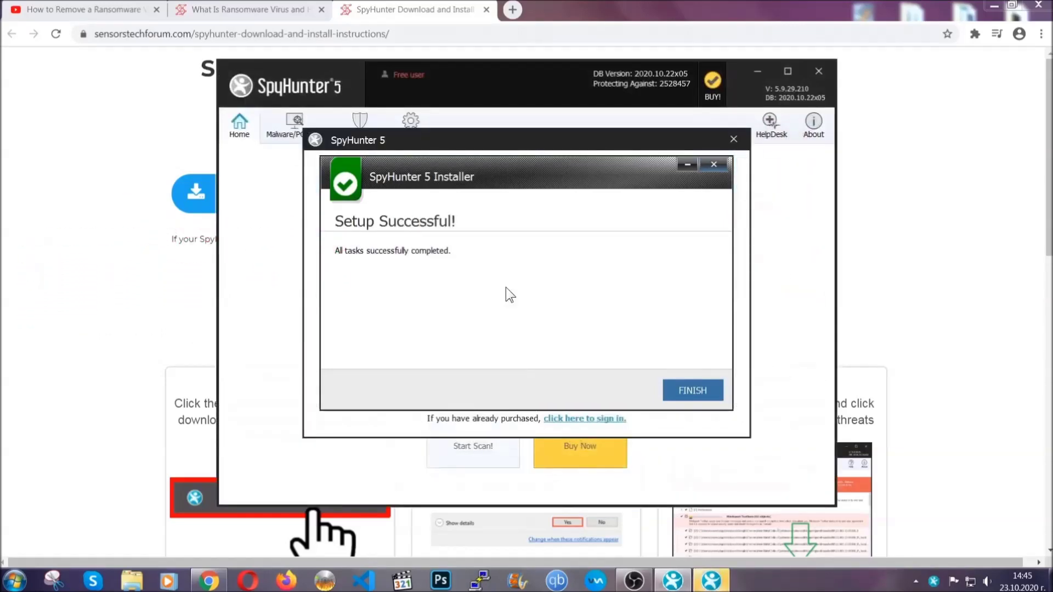
click(674, 393)
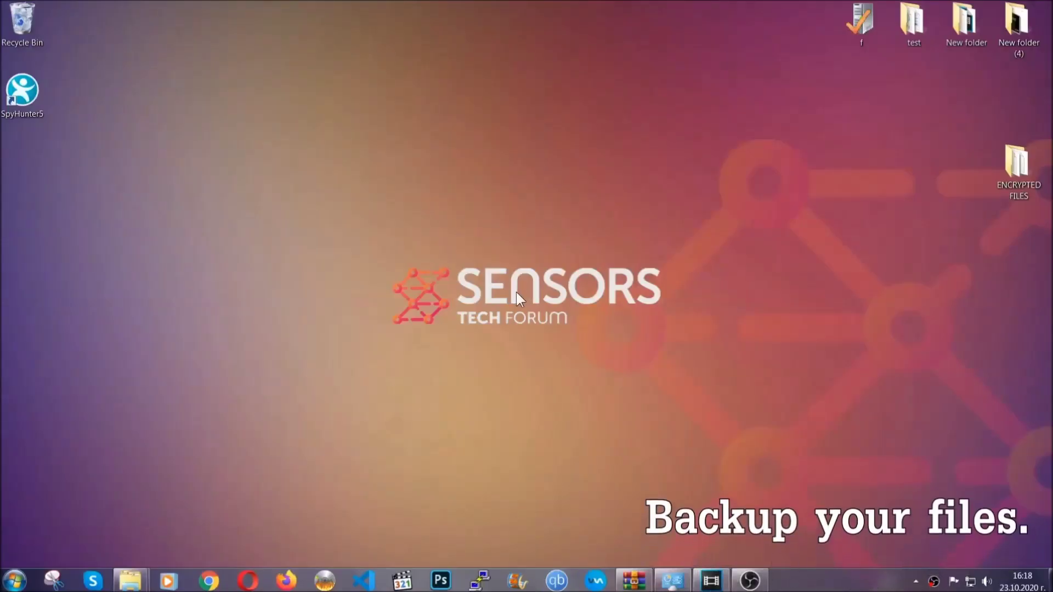
Step: Copy all six .efji files from the ENCRYPTED FILES folder
double_click(1012, 169)
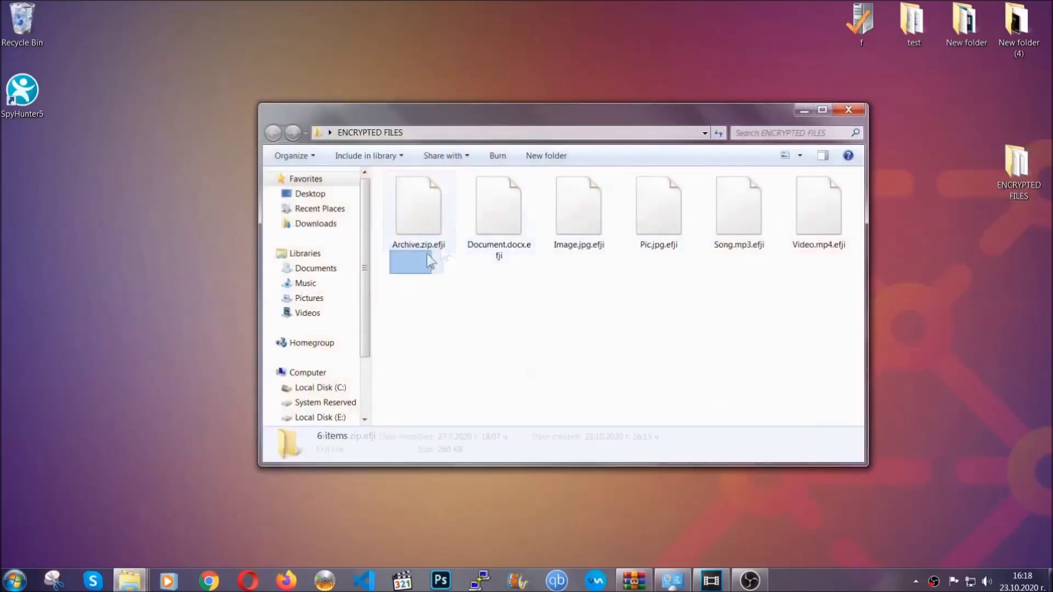
drag(428, 255, 824, 195)
right_click(824, 196)
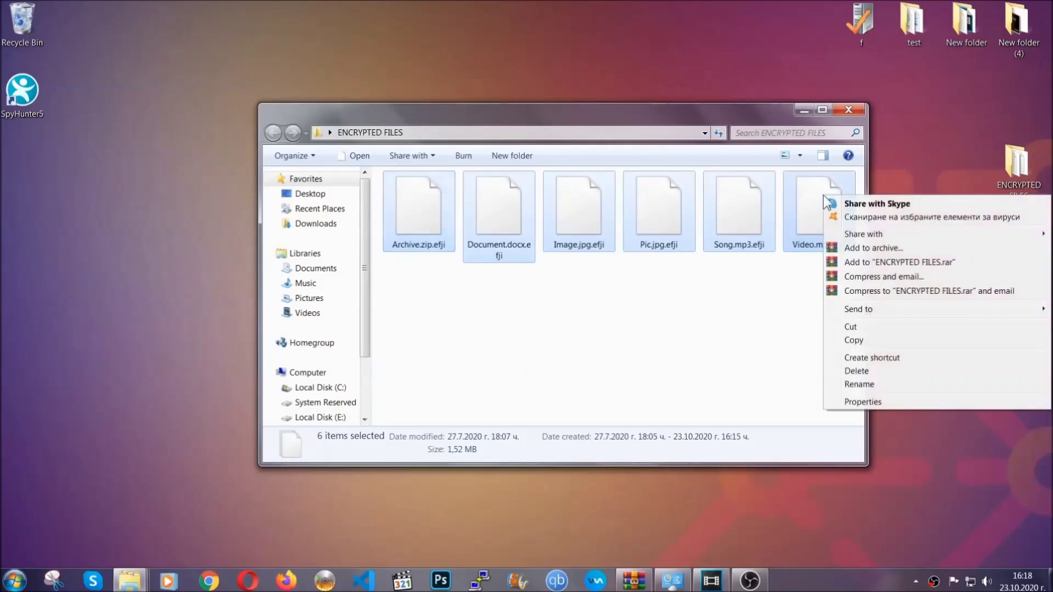
click(853, 341)
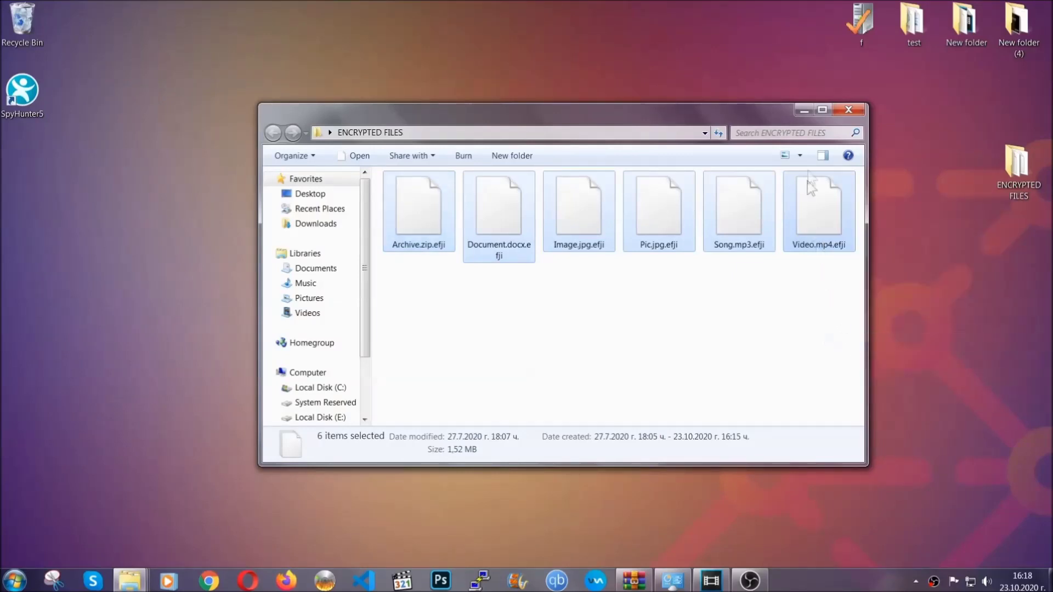
Step: Paste the six copied files onto FLASH DRIVE (H:) and close the drive window
click(808, 109)
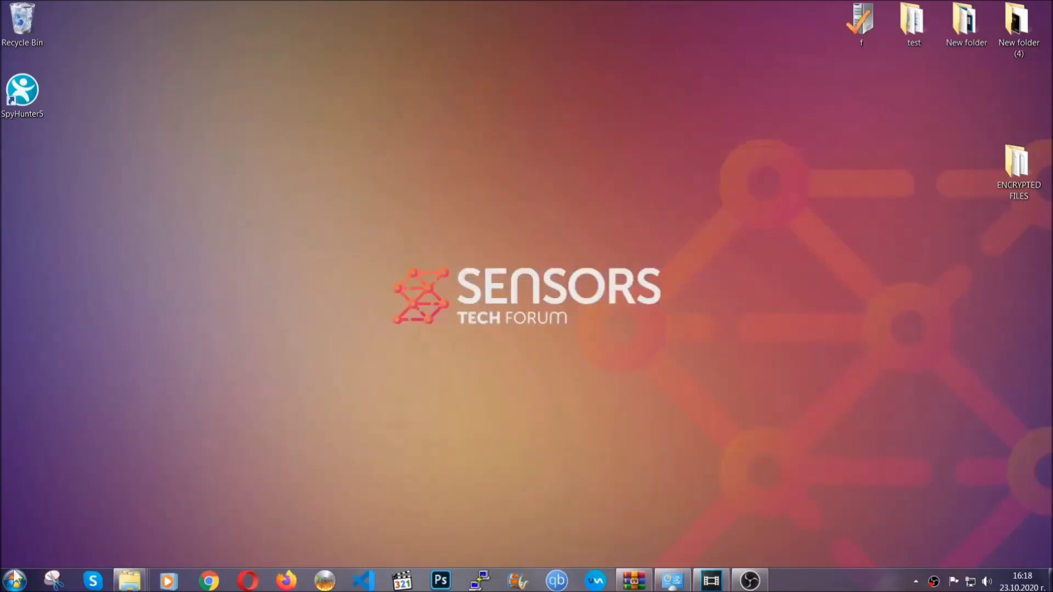
click(14, 580)
click(200, 412)
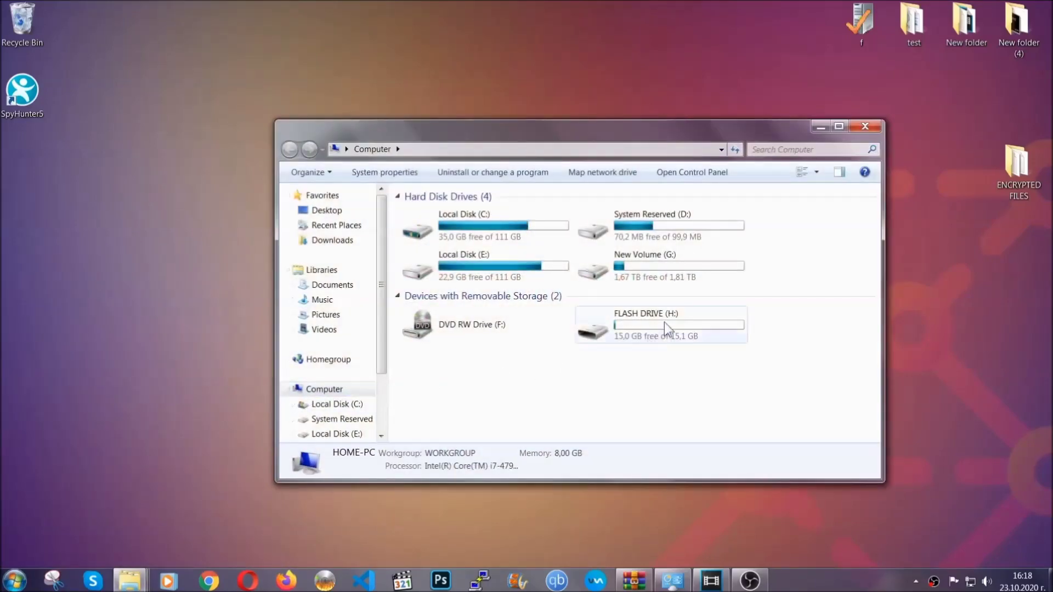
double_click(664, 322)
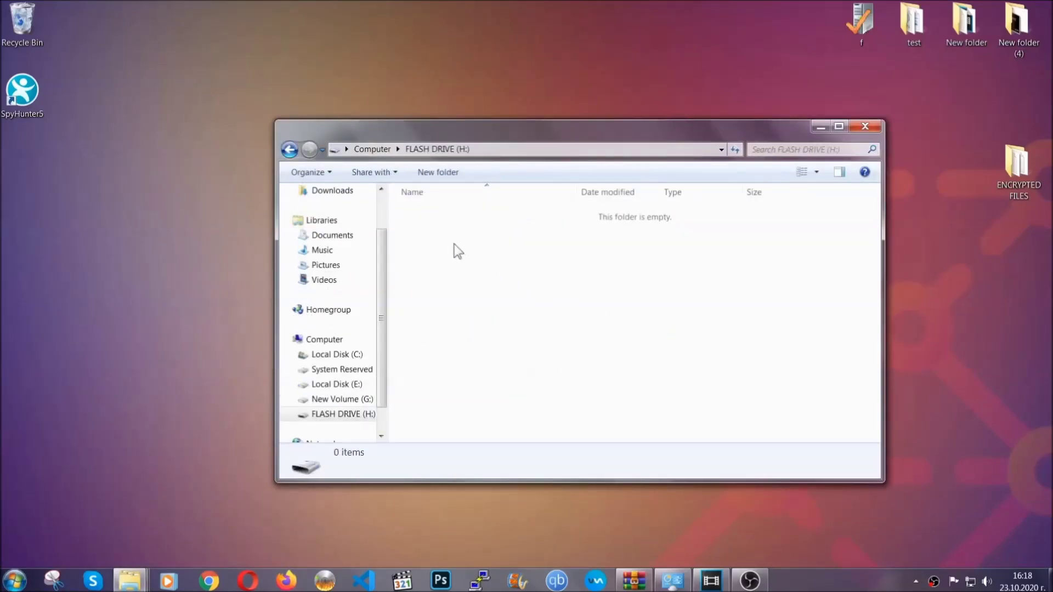
right_click(454, 245)
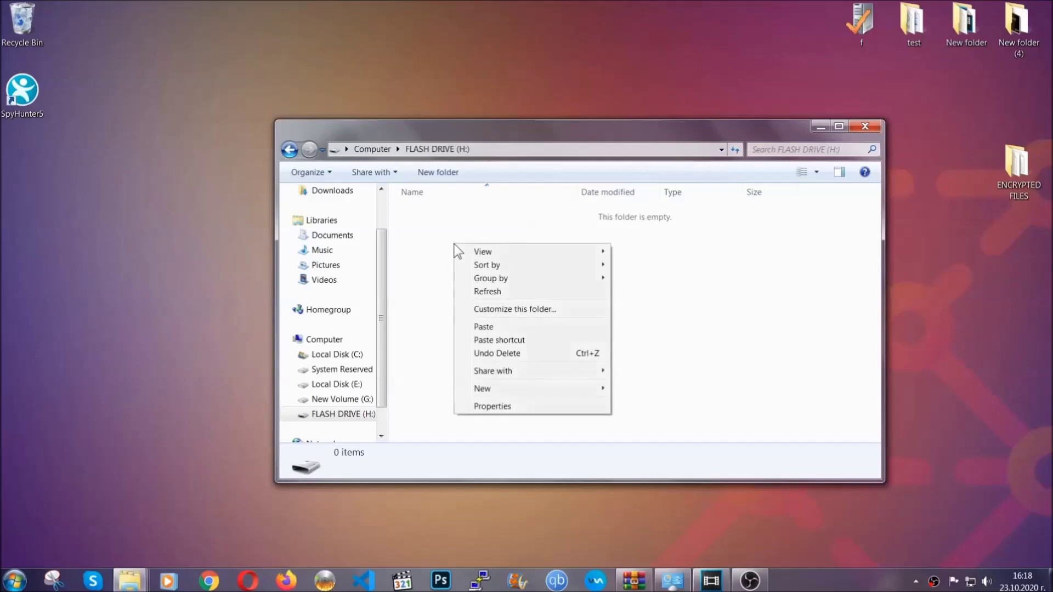
click(479, 328)
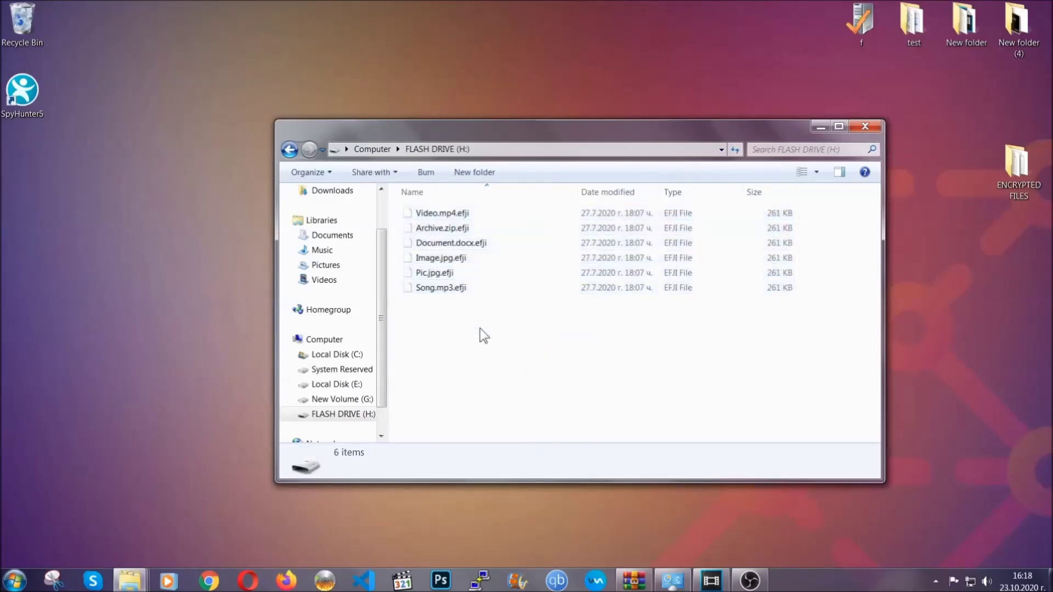
click(866, 127)
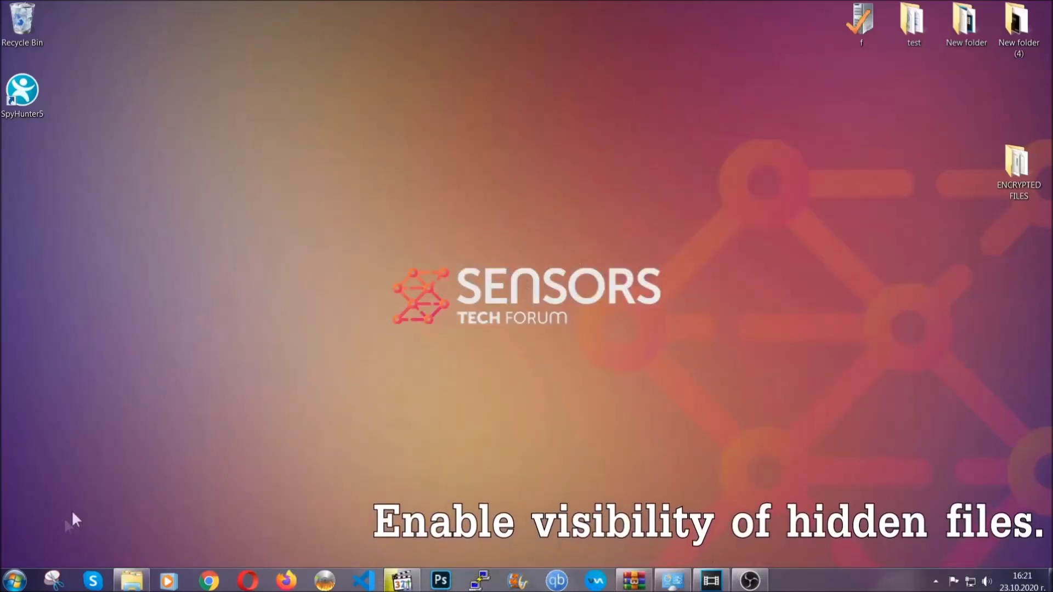
Step: Enable 'Show hidden files, folders, and drives' in Folder Options, found by searching 'show hidden files and folders'
click(15, 581)
click(43, 546)
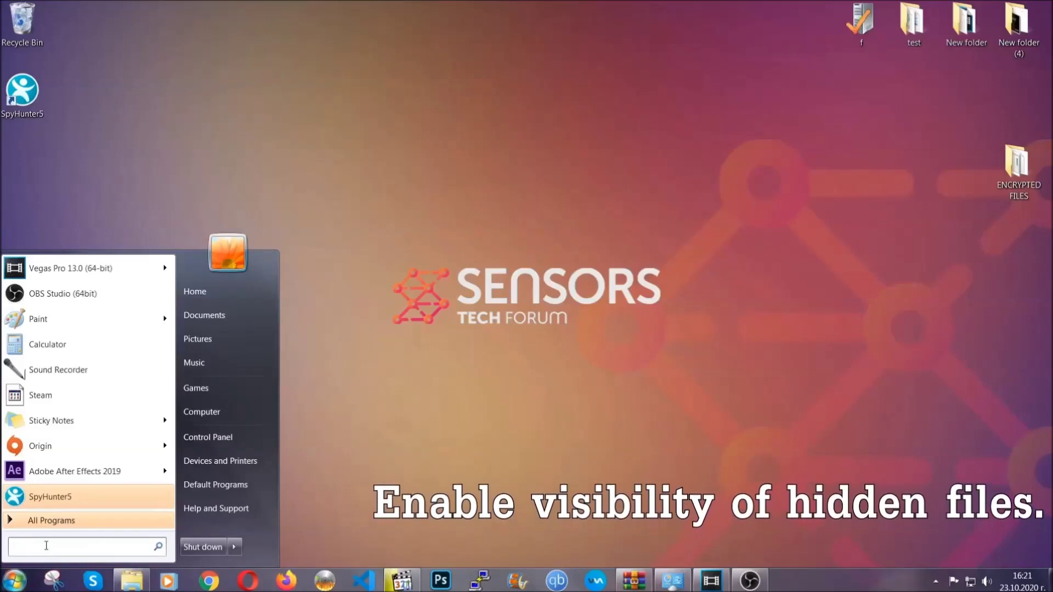
text(s)
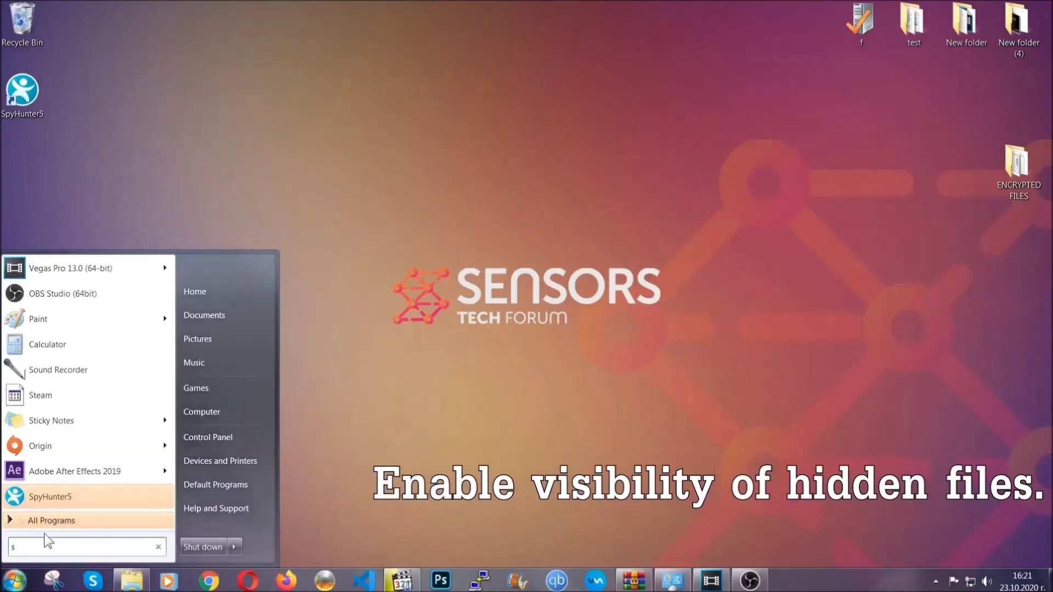
text(how)
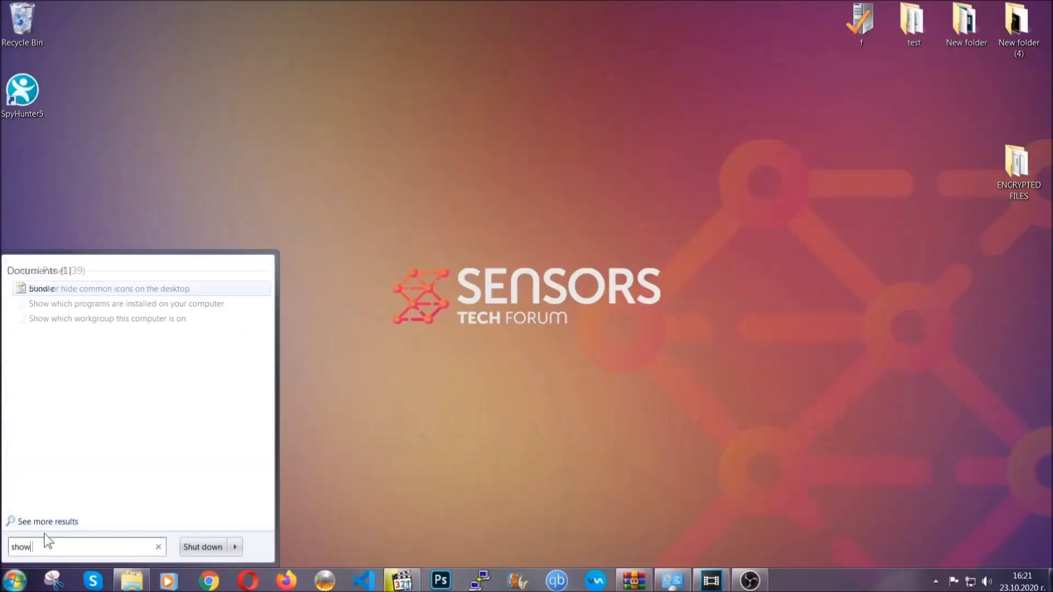
text( hidden files and folders)
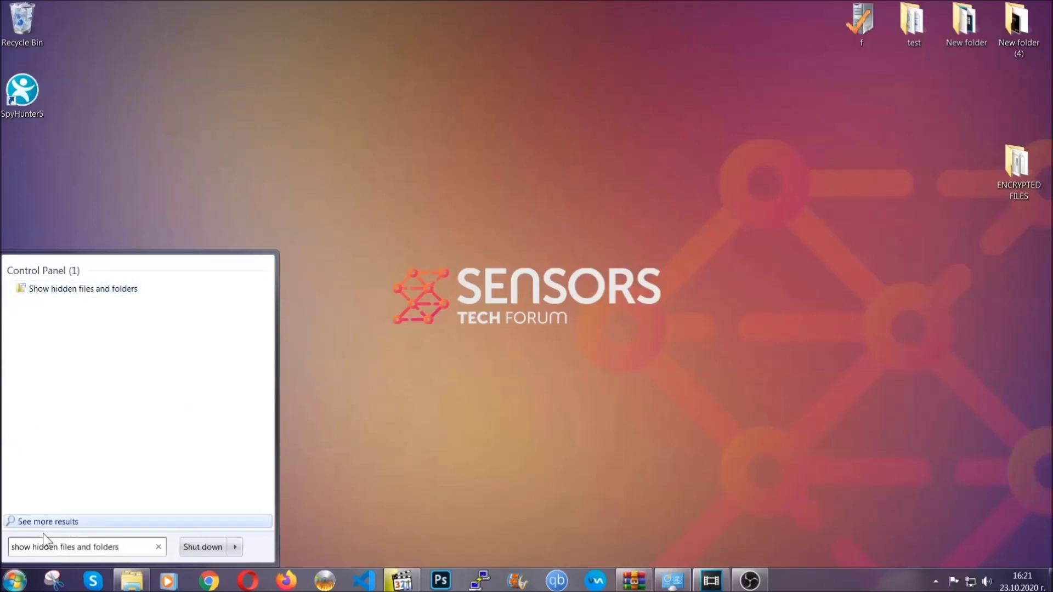
click(124, 290)
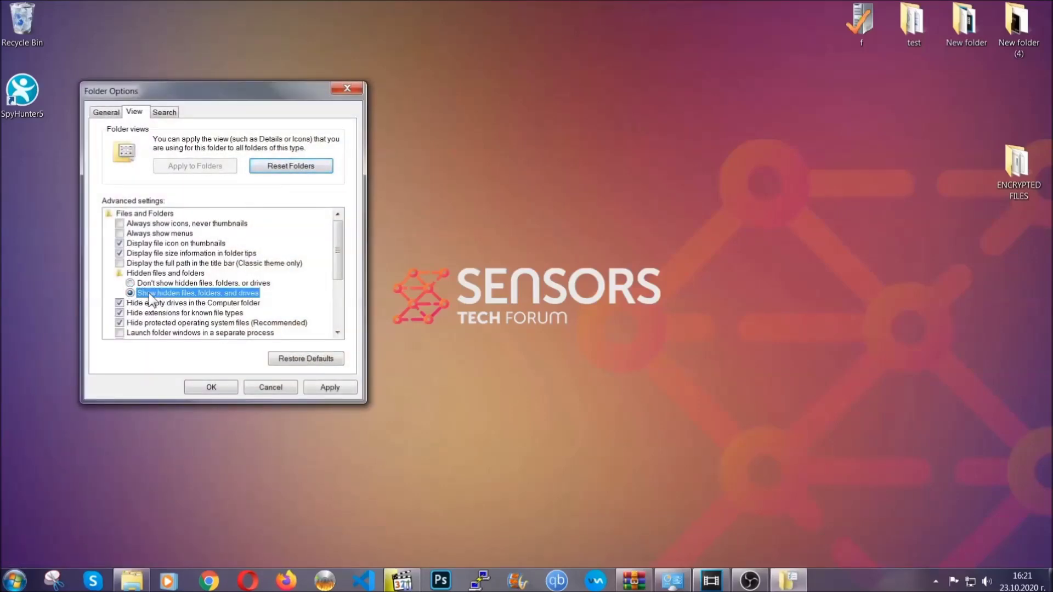
click(326, 391)
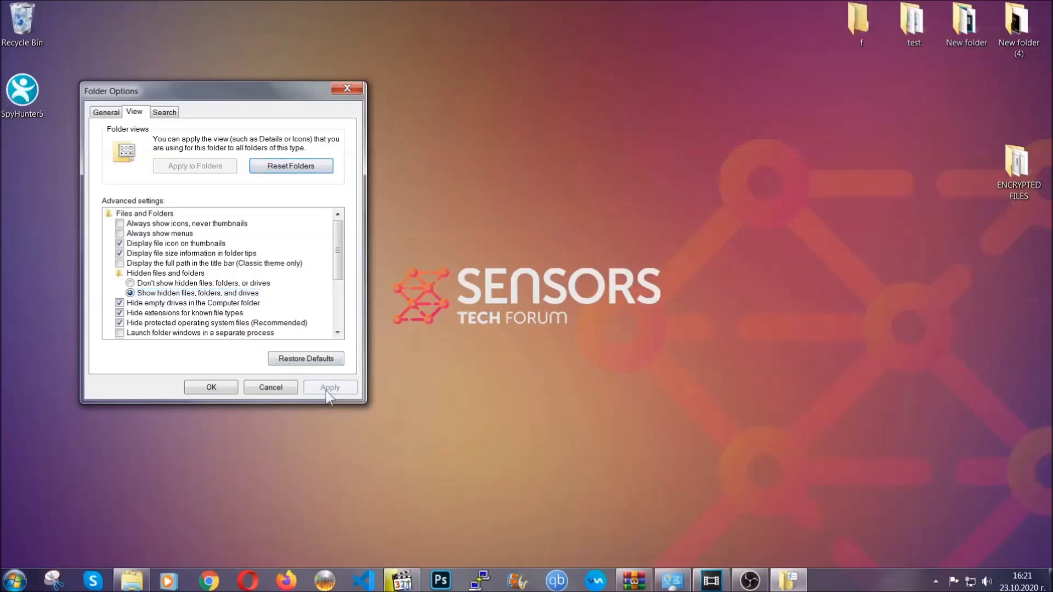
click(211, 388)
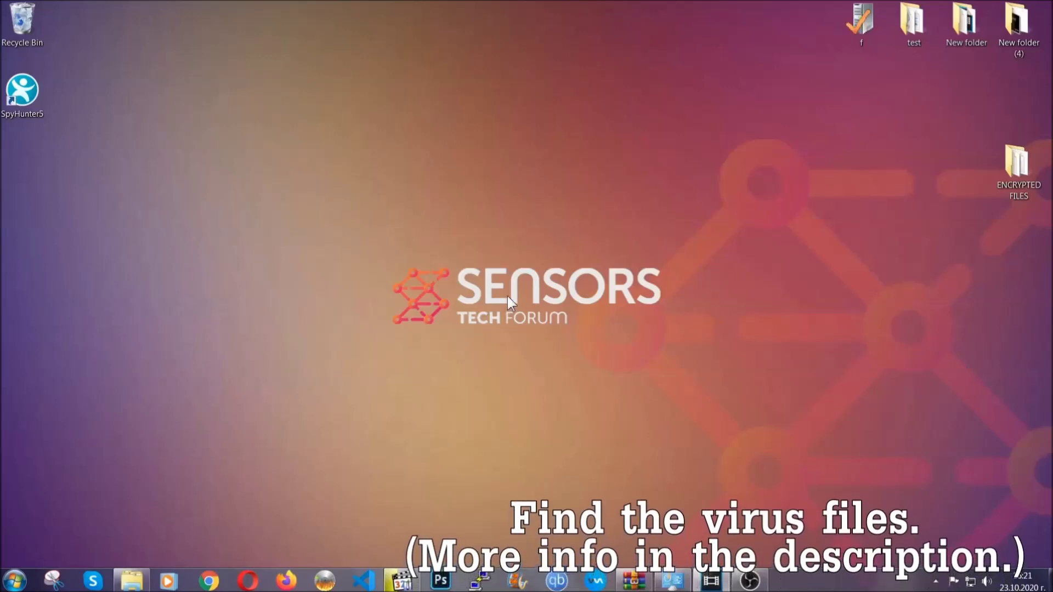
click(15, 581)
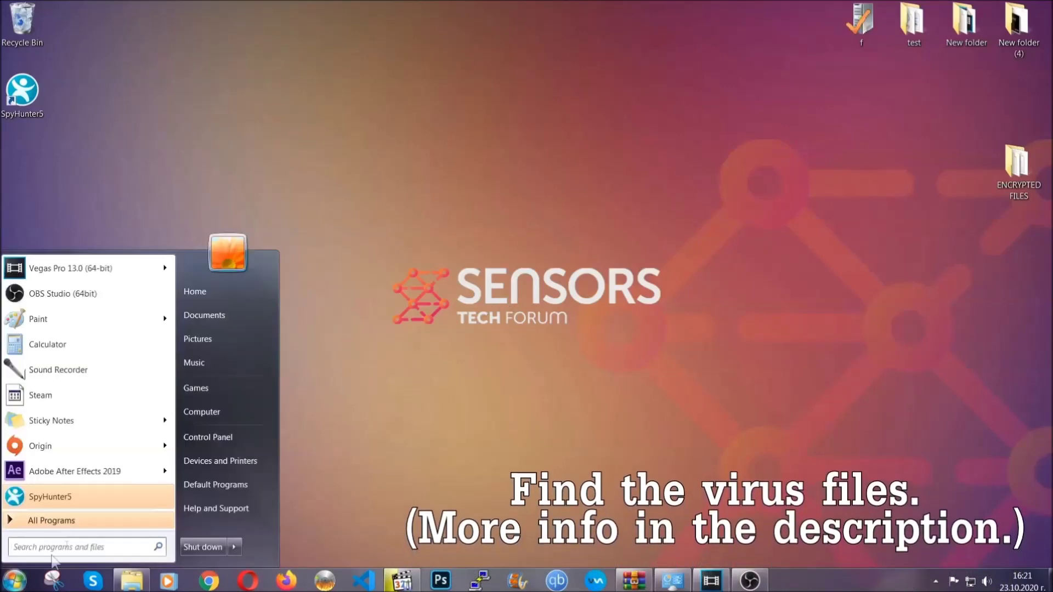
Step: Search Computer for 'fileextension:exe Example Vir' and select the EXAMPLE VIRUS NAME result
click(216, 410)
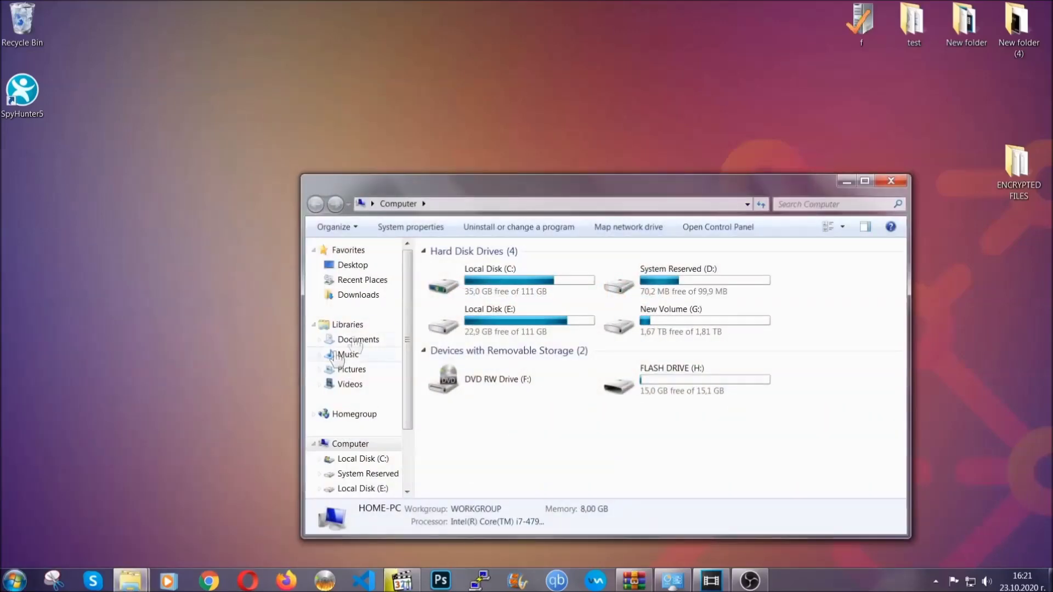
drag(573, 192, 504, 146)
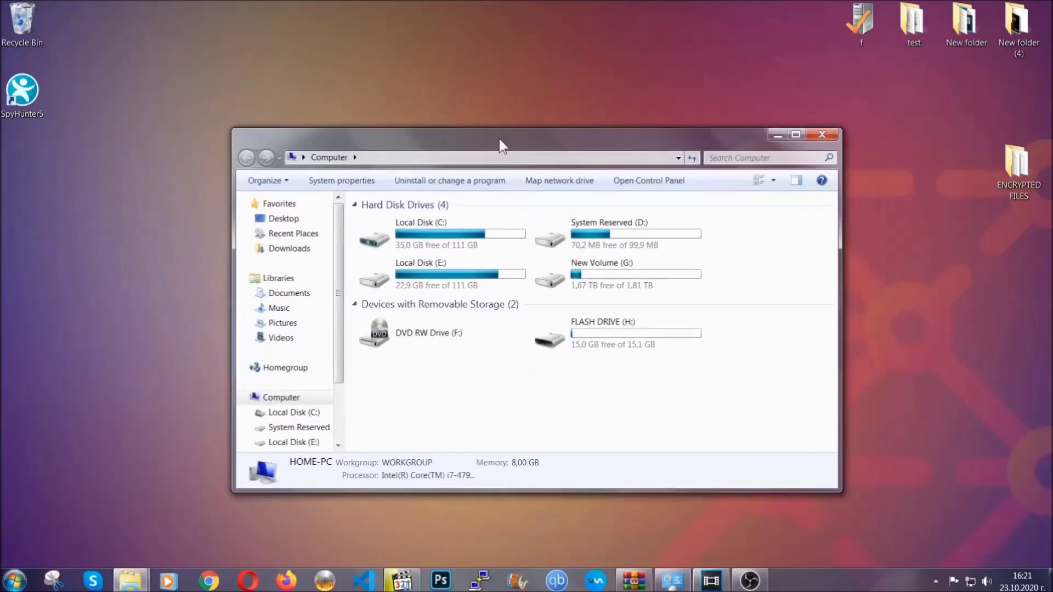
click(716, 158)
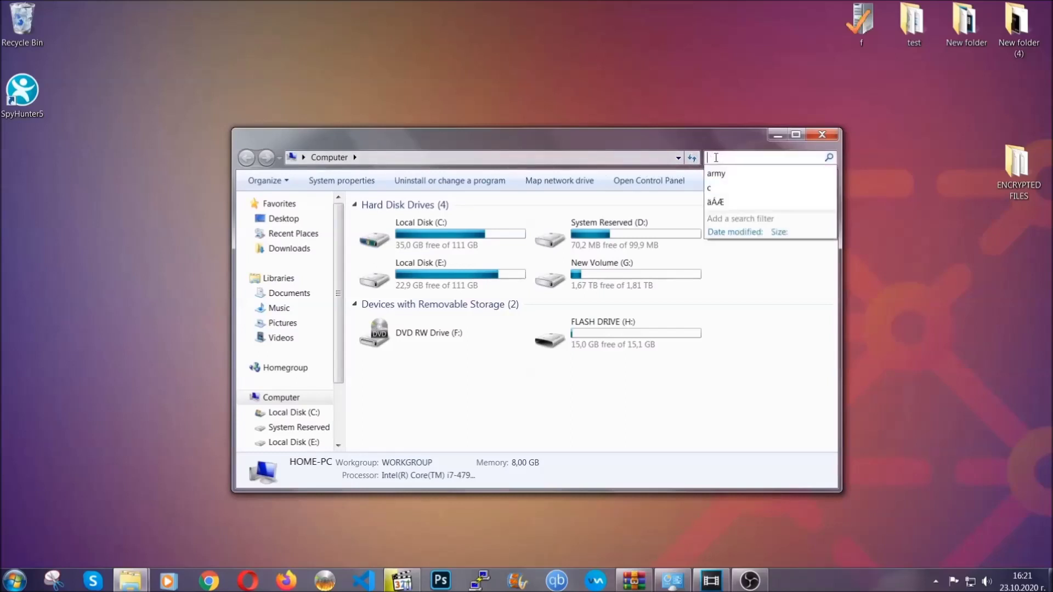
text(fileextension)
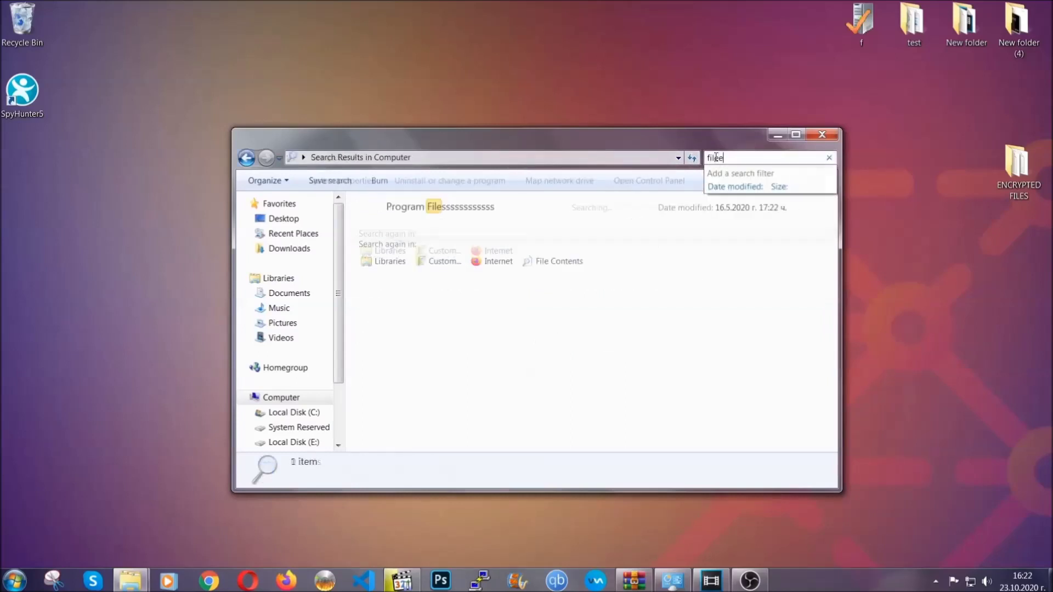
text(:exe )
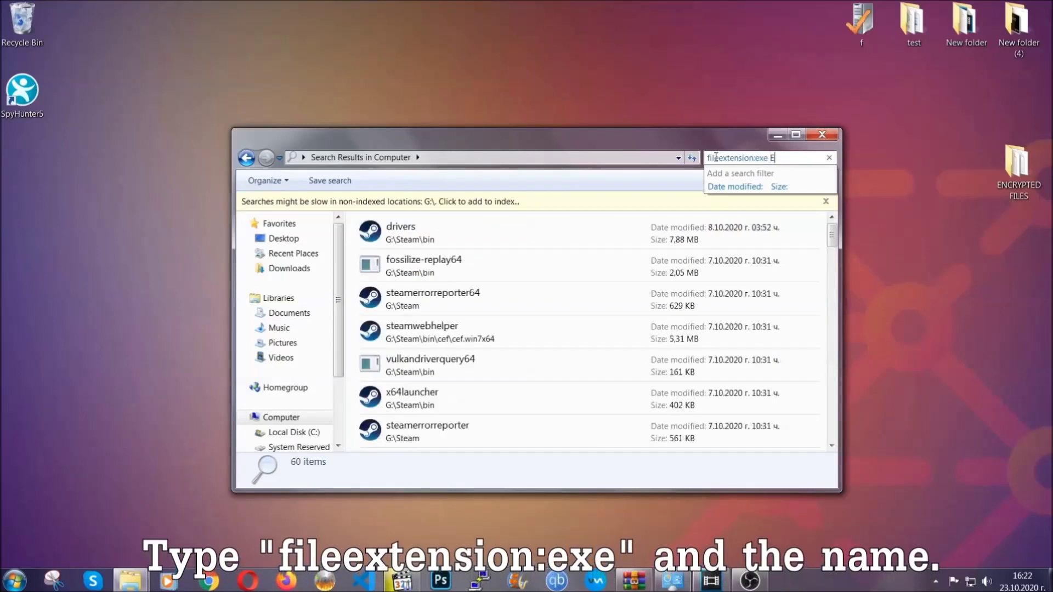
text(Example Virus Name)
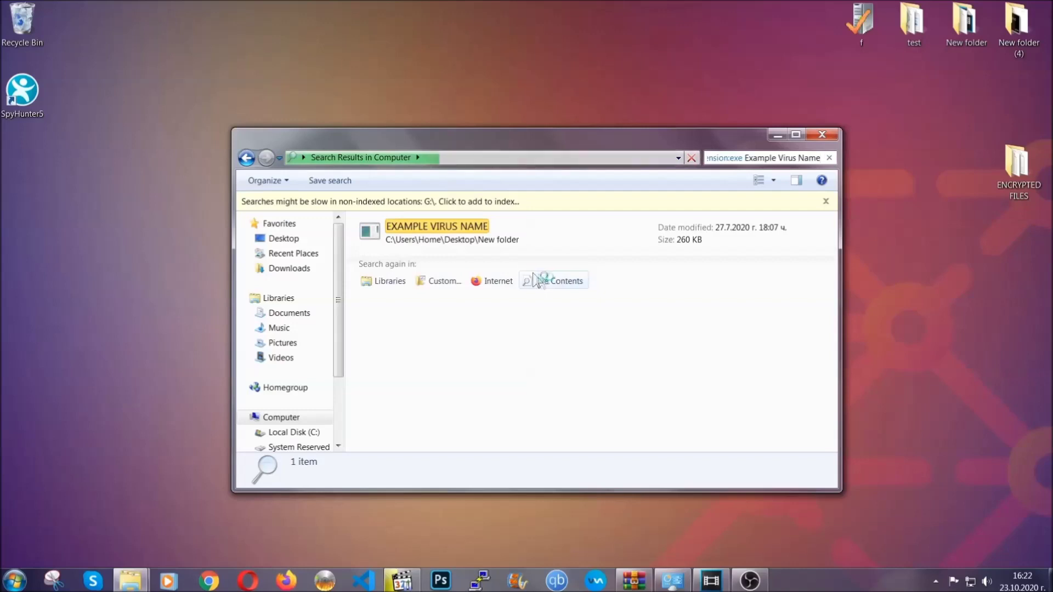
click(460, 223)
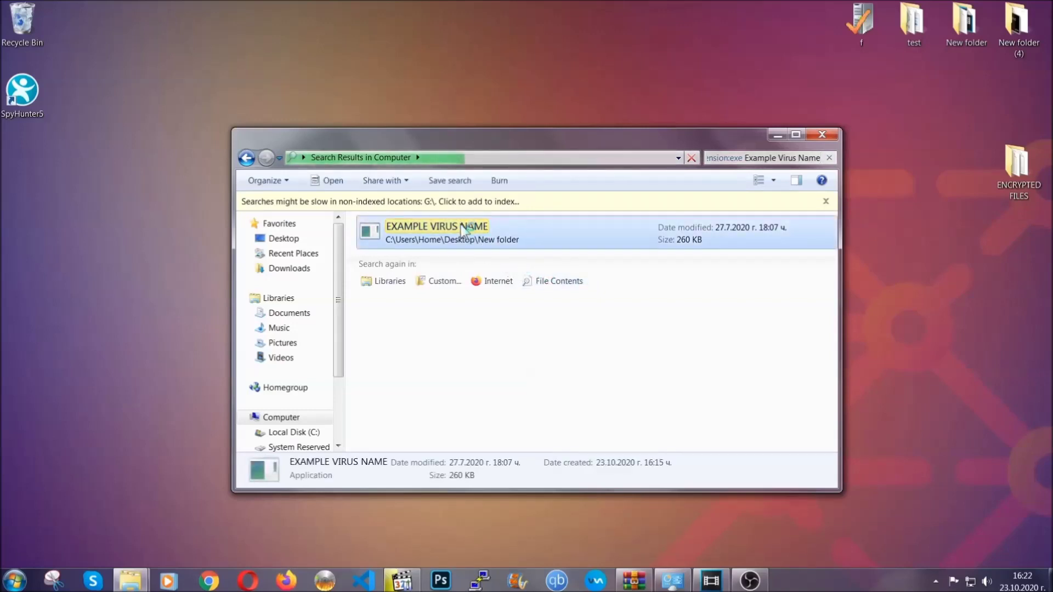
Step: Delete EXAMPLE VIRUS NAME to the Recycle Bin and close the search window
right_click(463, 228)
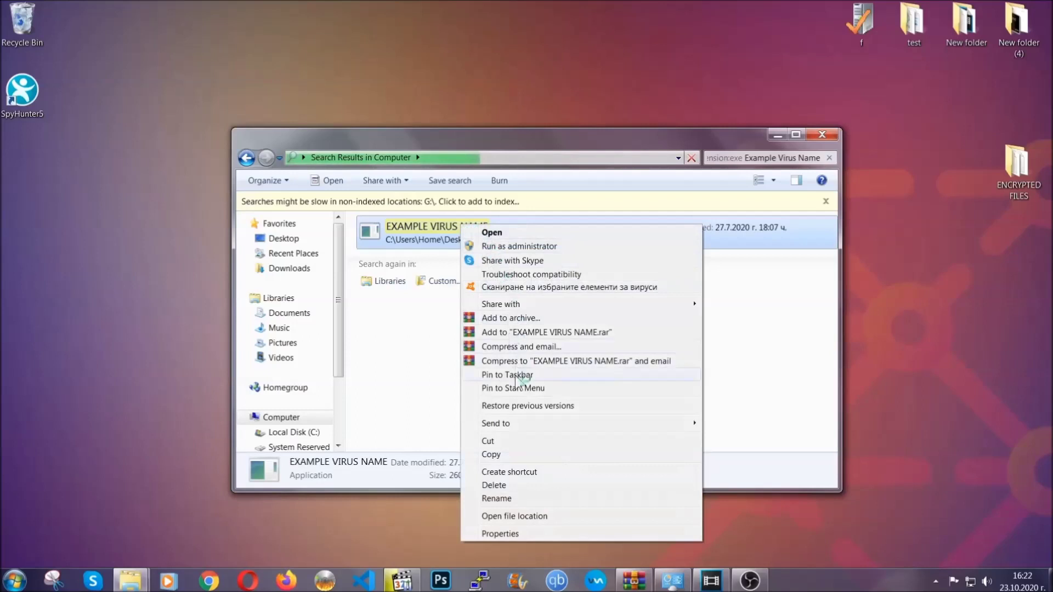
click(507, 486)
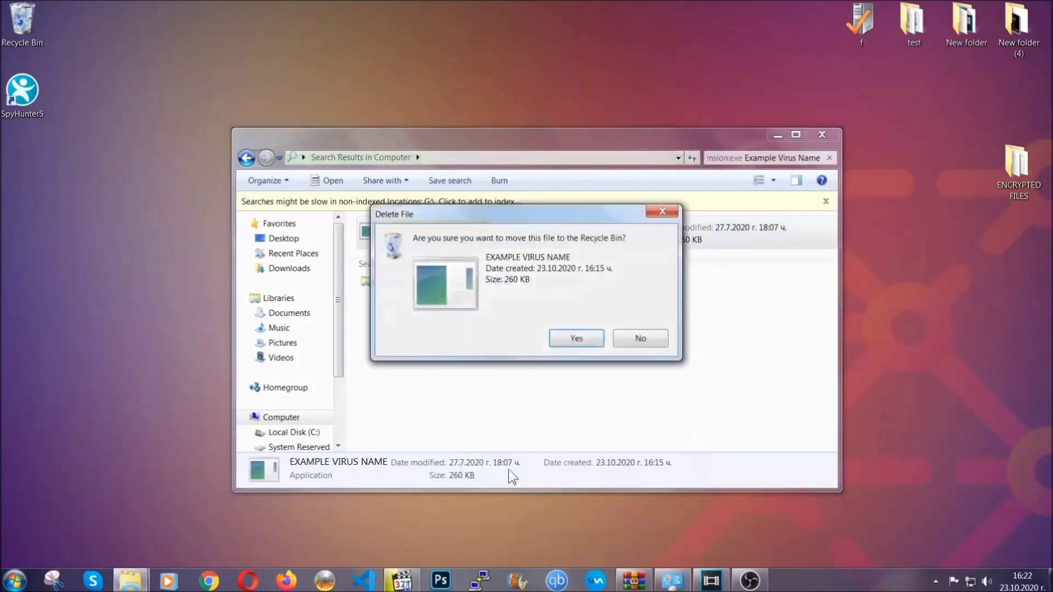
click(575, 336)
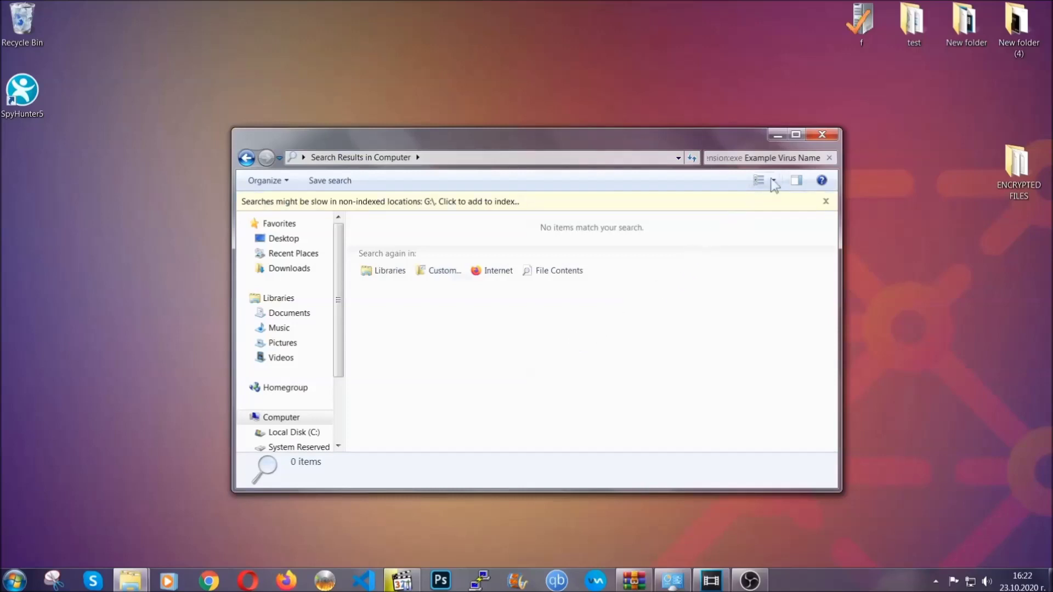
click(823, 134)
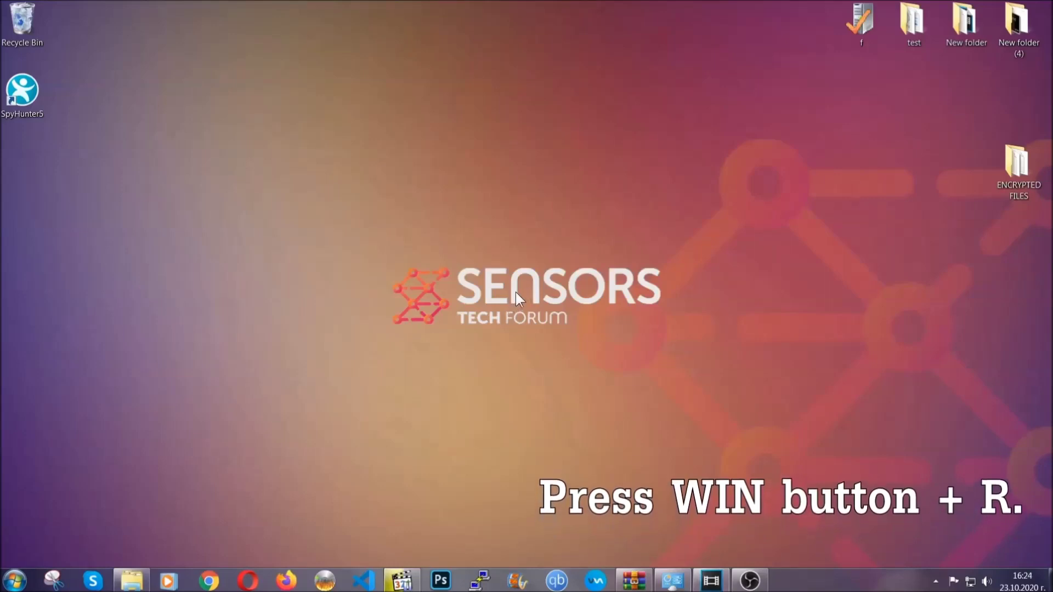
Step: Run REGEDIT from the Win+R Run dialog, replacing the existing cmd text
key(super+r)
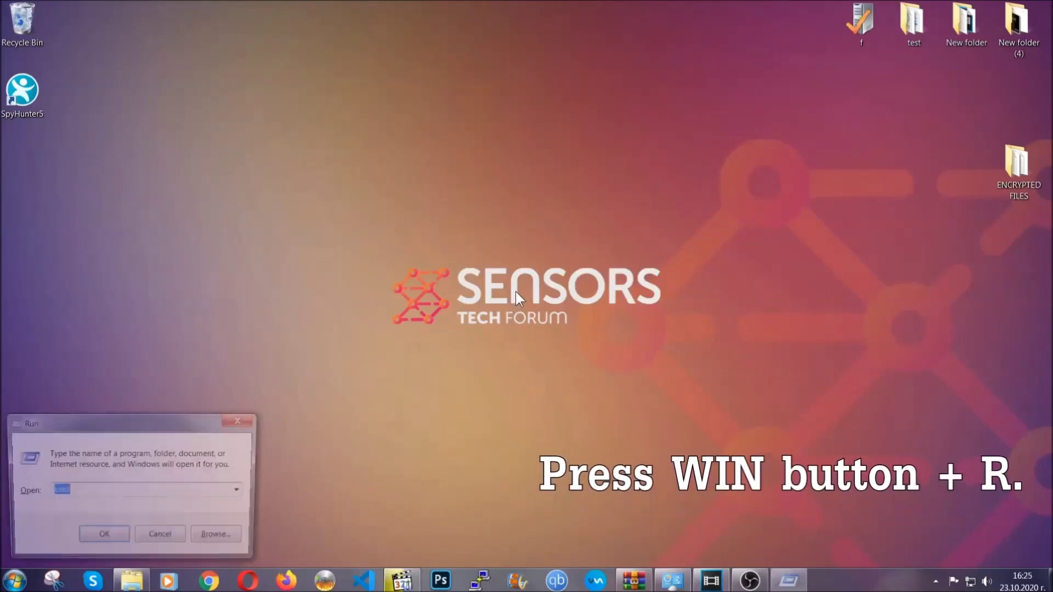
click(113, 492)
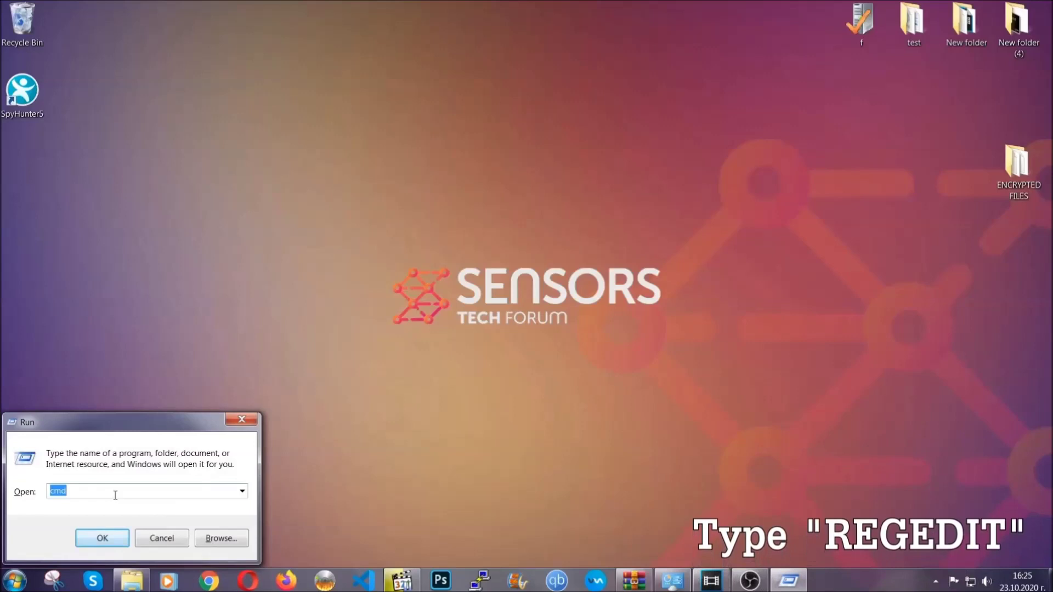
drag(99, 498, 13, 496)
text(RE)
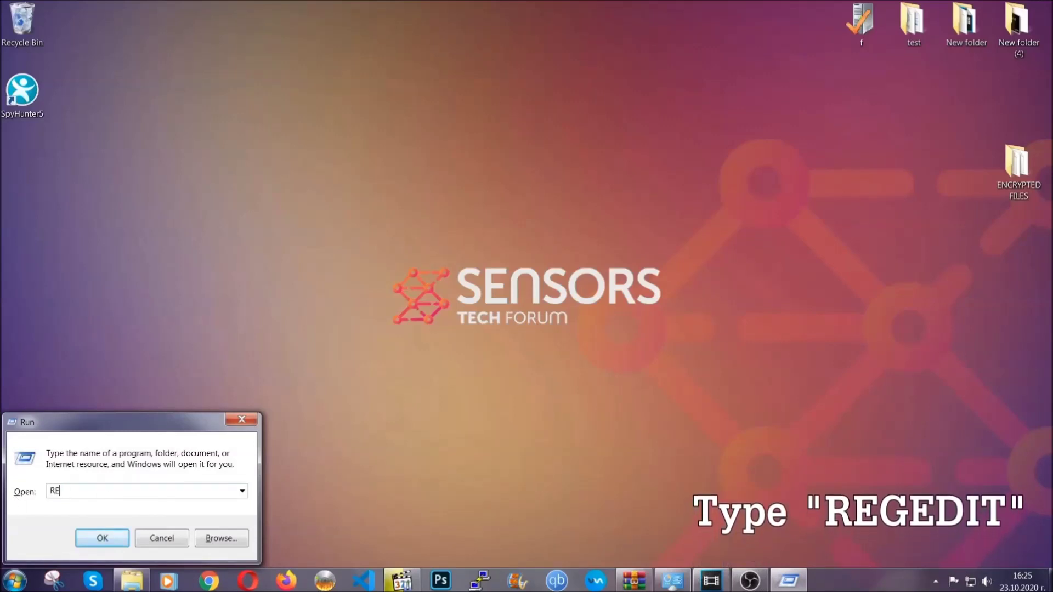
text(GEDIT)
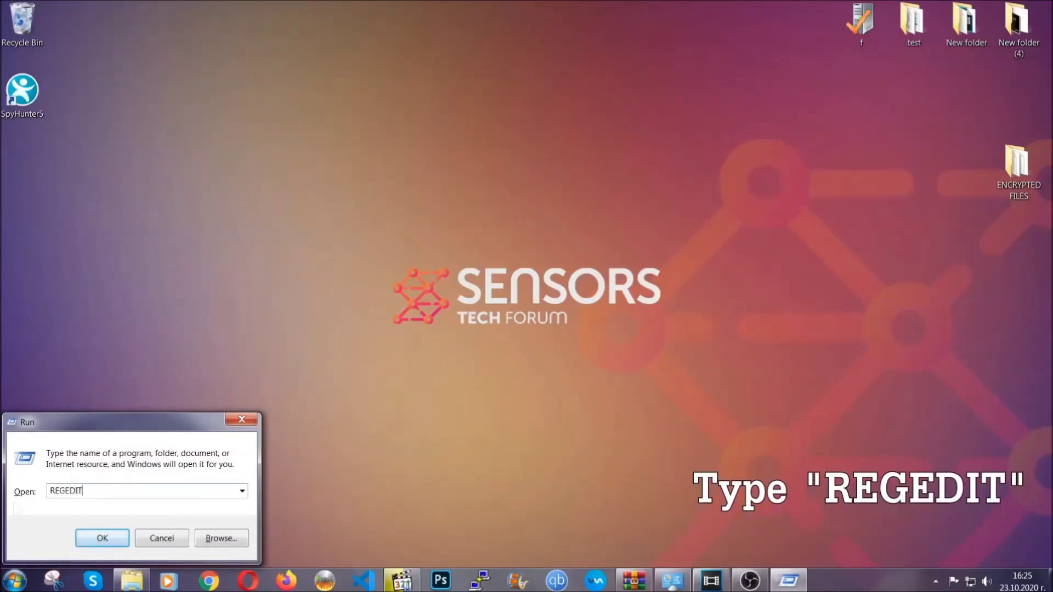
click(91, 536)
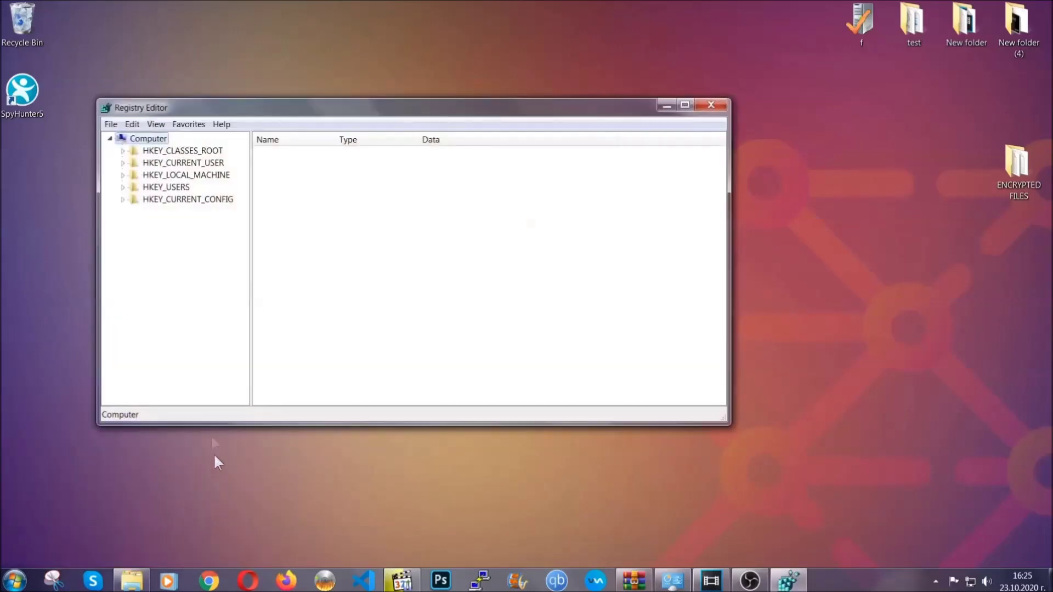
Step: Export the entire registry to the desktop as BACKUP.reg
click(111, 125)
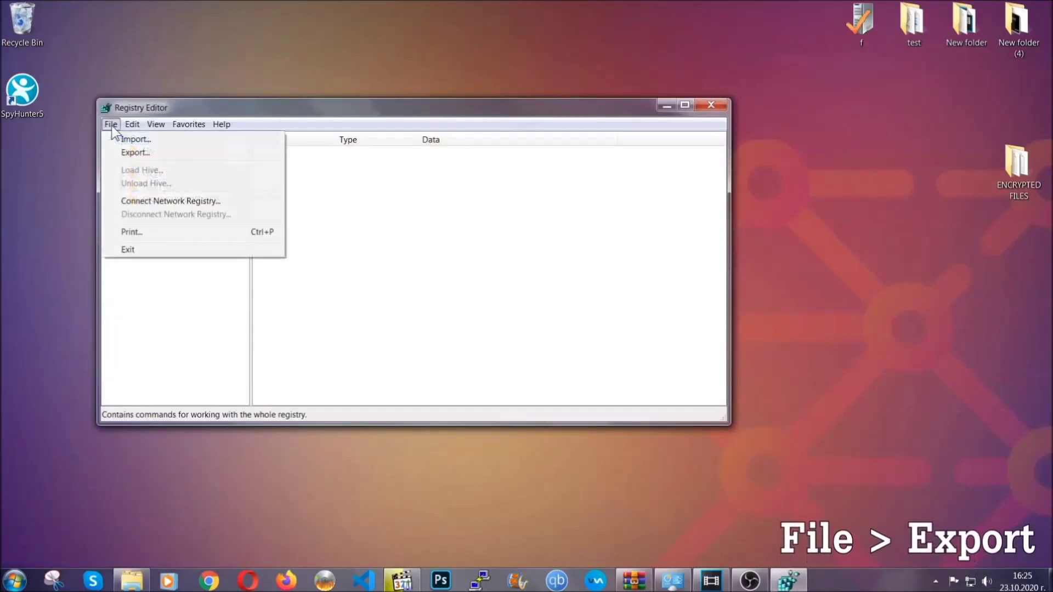
click(137, 152)
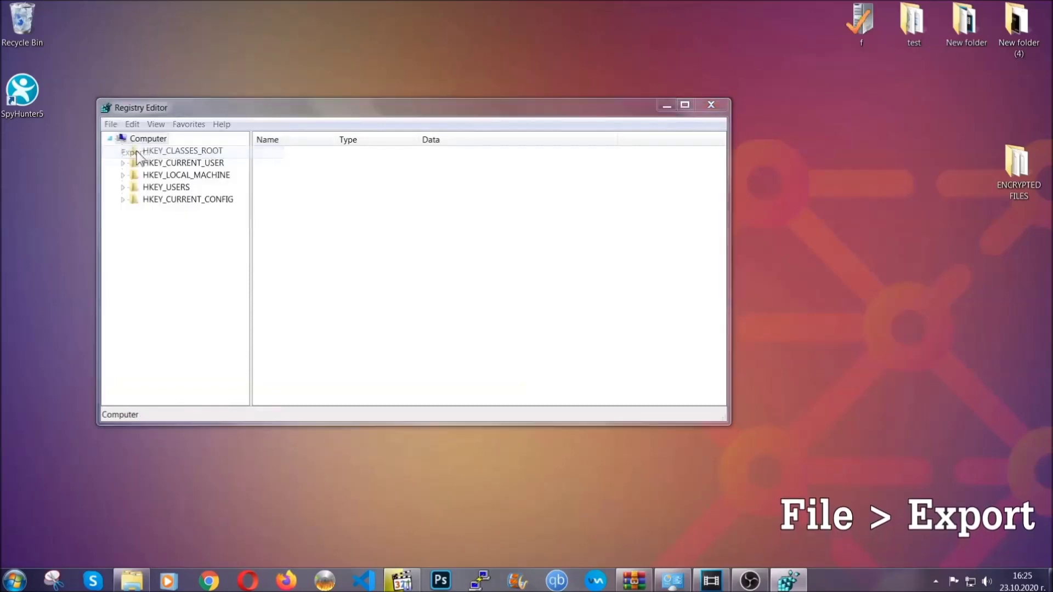
click(136, 232)
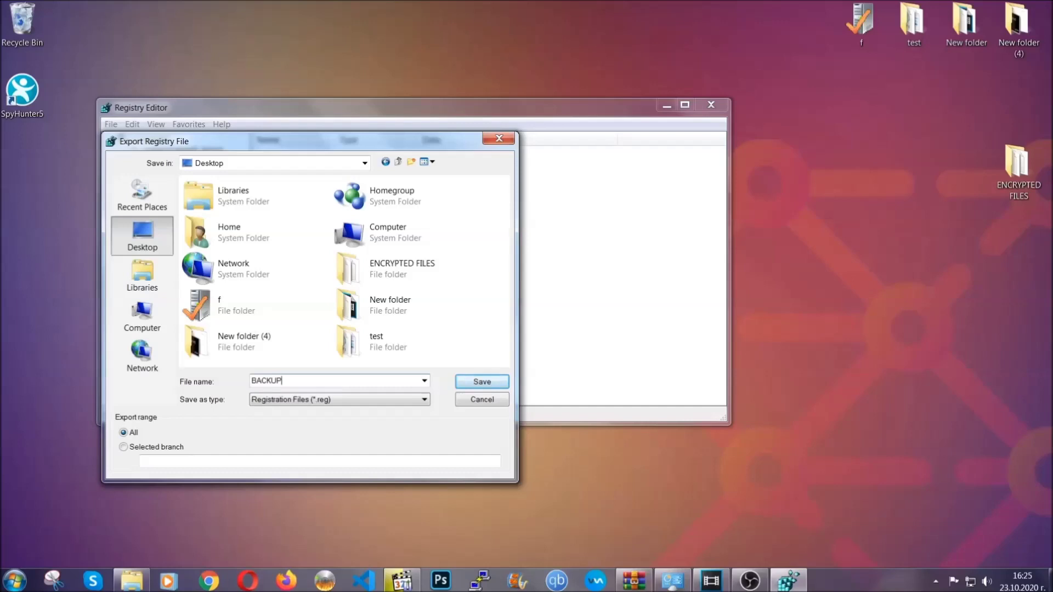
click(475, 383)
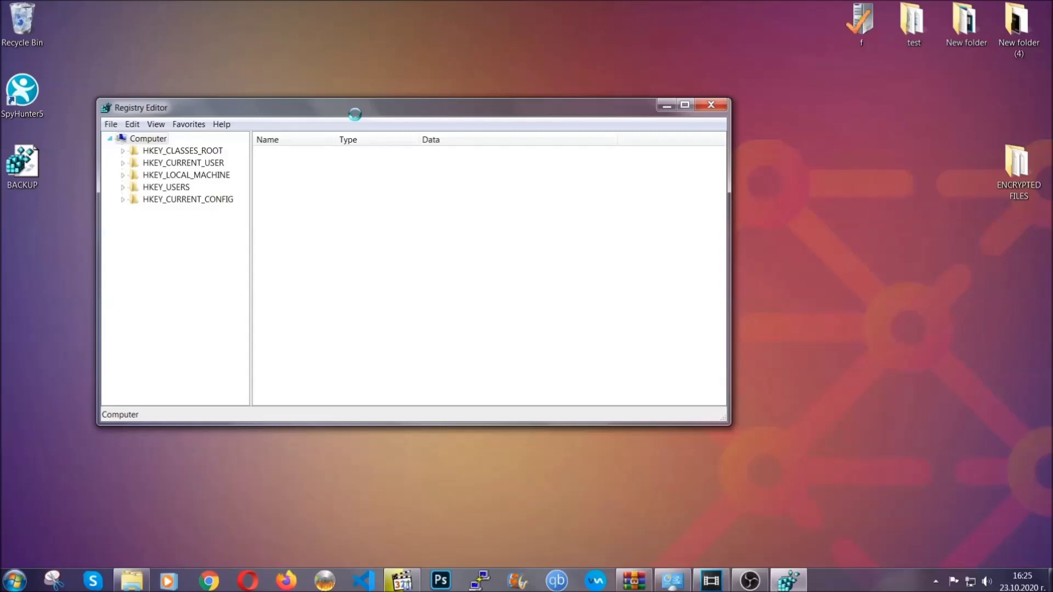
drag(355, 115, 459, 148)
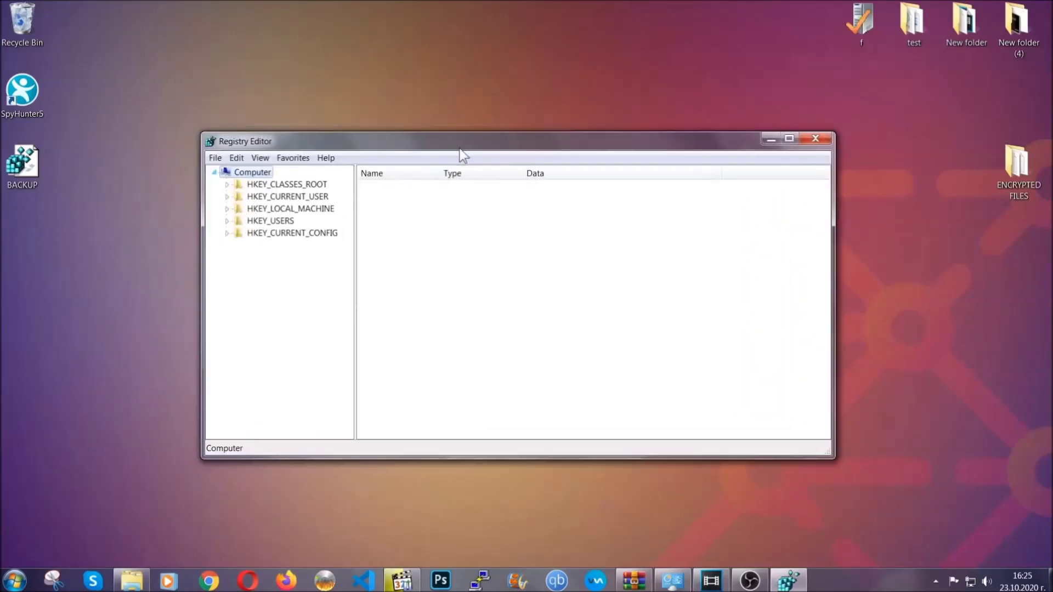
Step: Use Ctrl+F to find the RunOnce key under HKEY_CURRENT_USER\Software\Microsoft\Windows\CurrentVersion
click(216, 161)
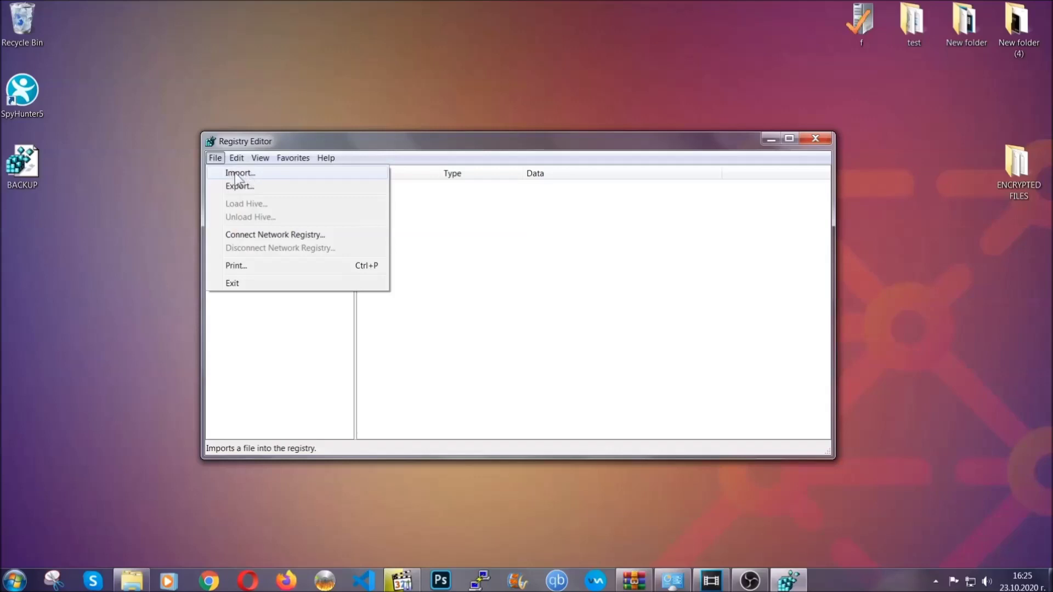
click(216, 158)
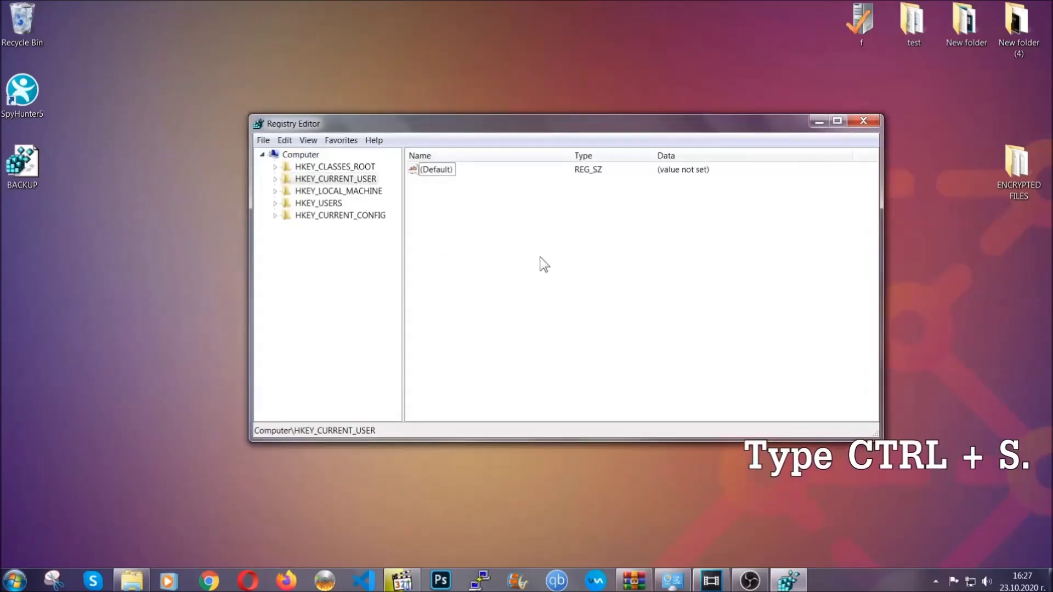
key(ctrl+f)
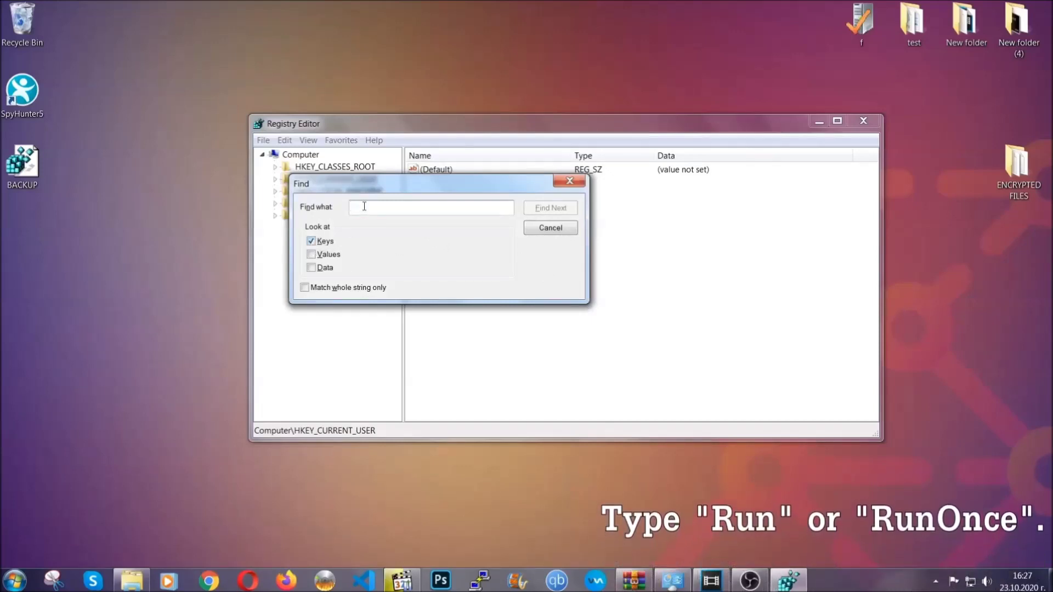
text(RunO)
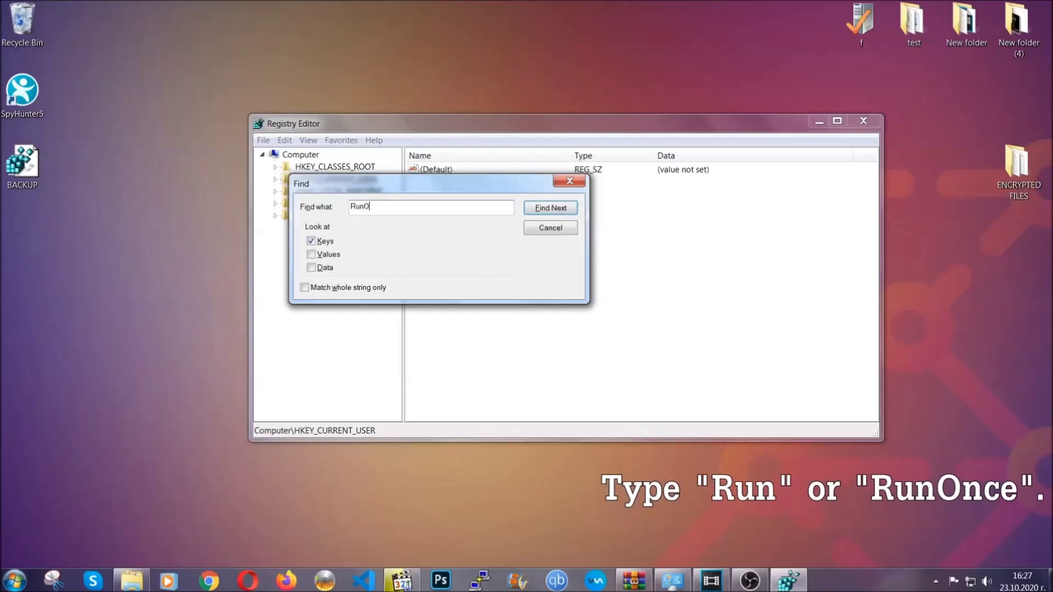
text(nce)
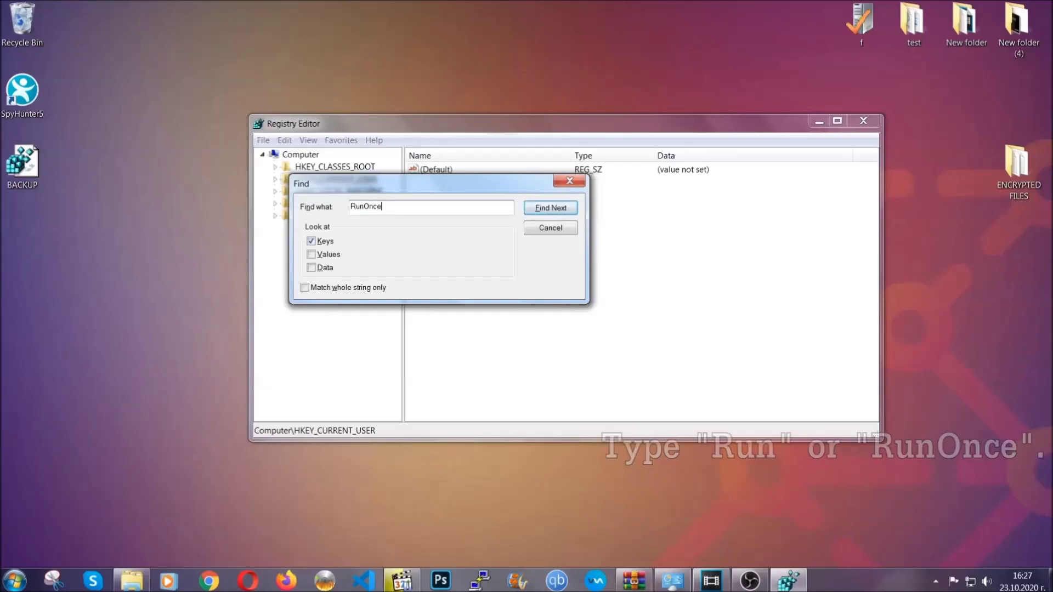
click(551, 208)
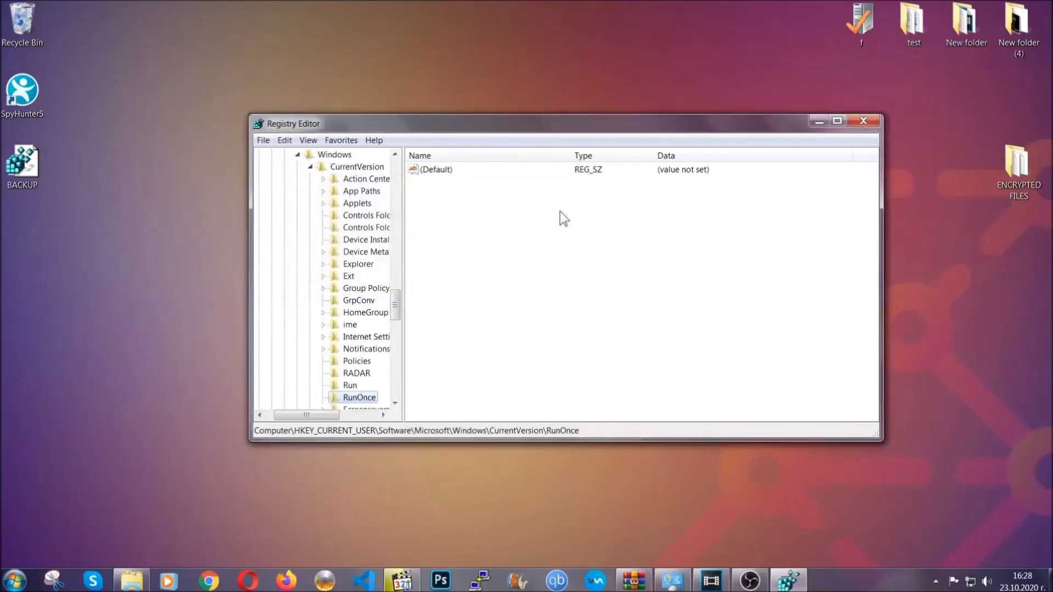
Step: Delete the THE VIRUS value from the CurrentVersion Run key and close Registry Editor
drag(401, 299, 396, 315)
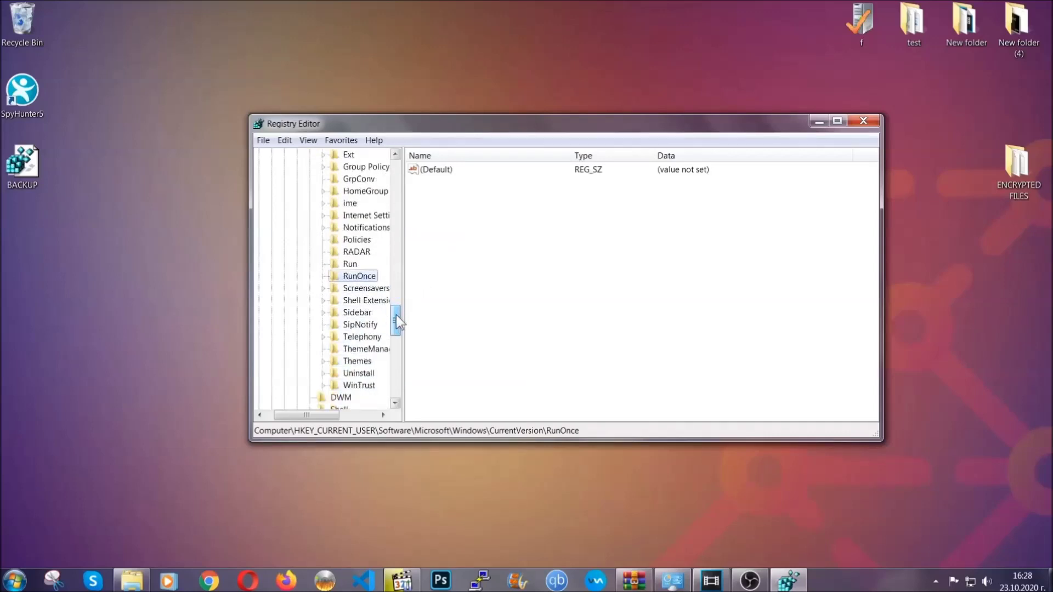
click(350, 265)
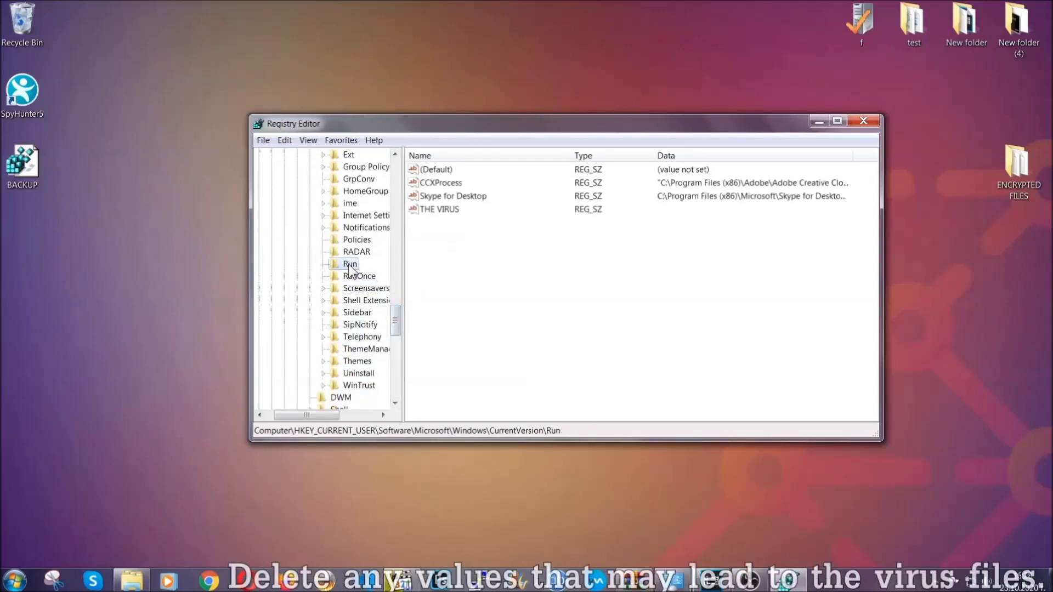
click(432, 211)
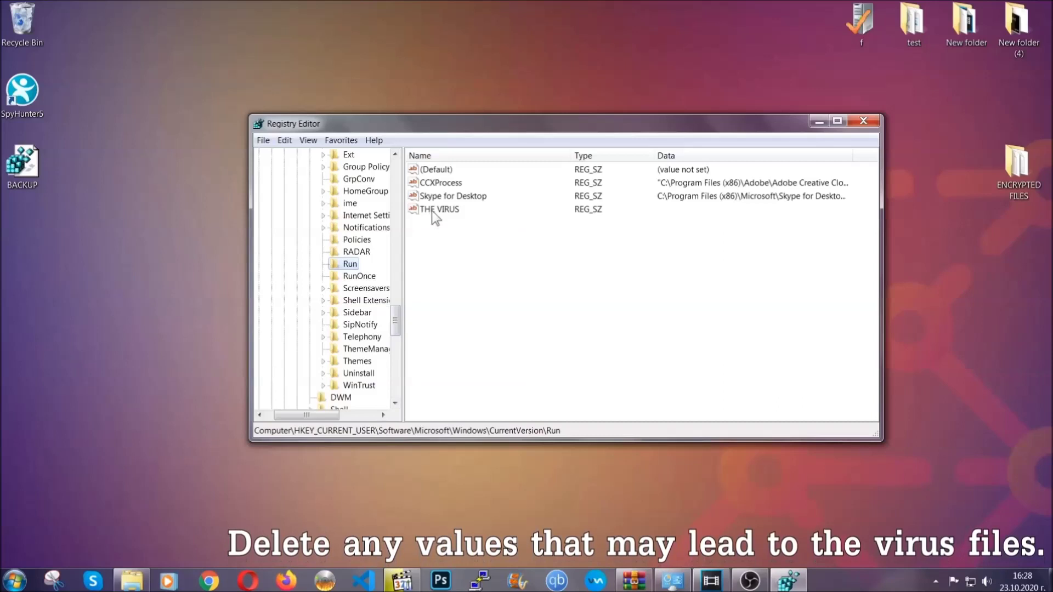
right_click(432, 212)
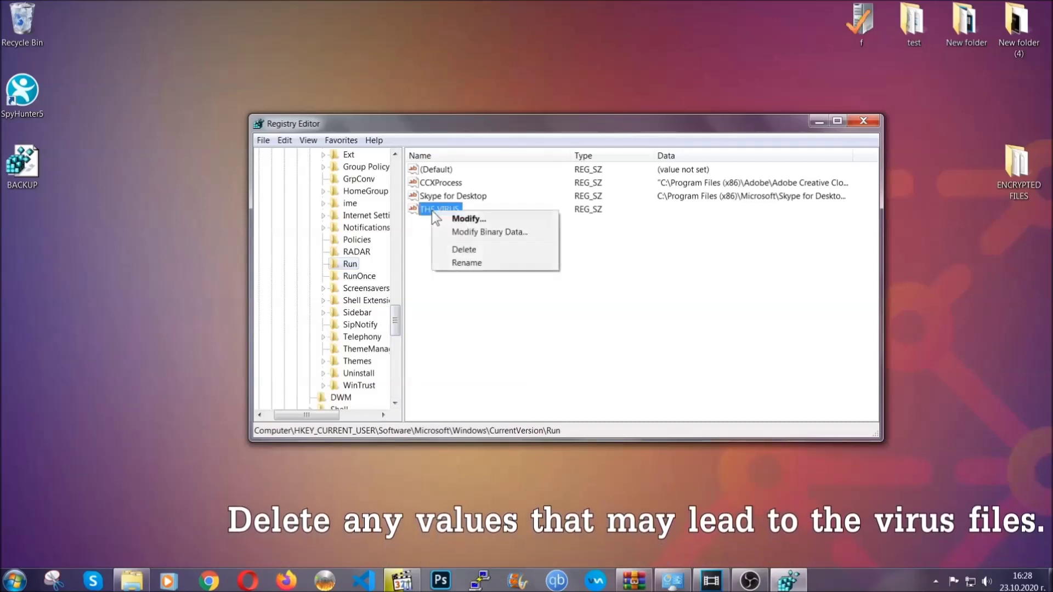
click(453, 250)
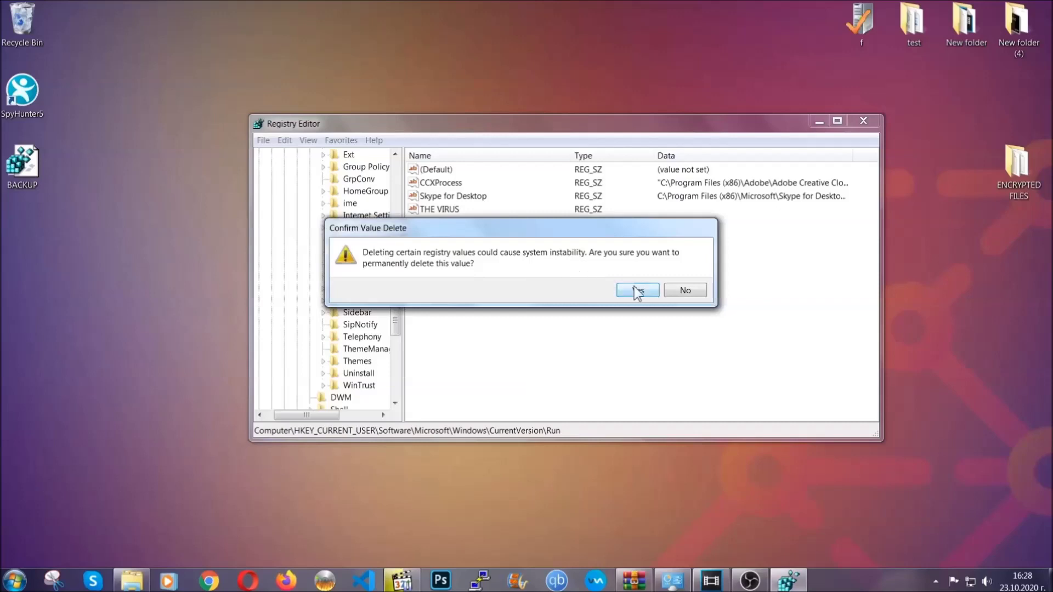
click(637, 290)
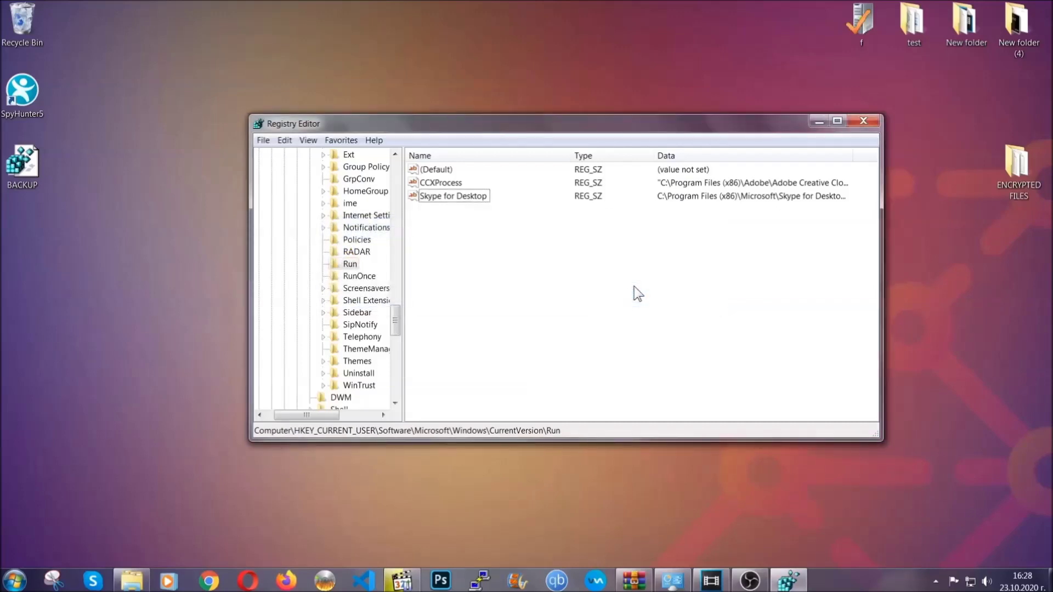
click(872, 120)
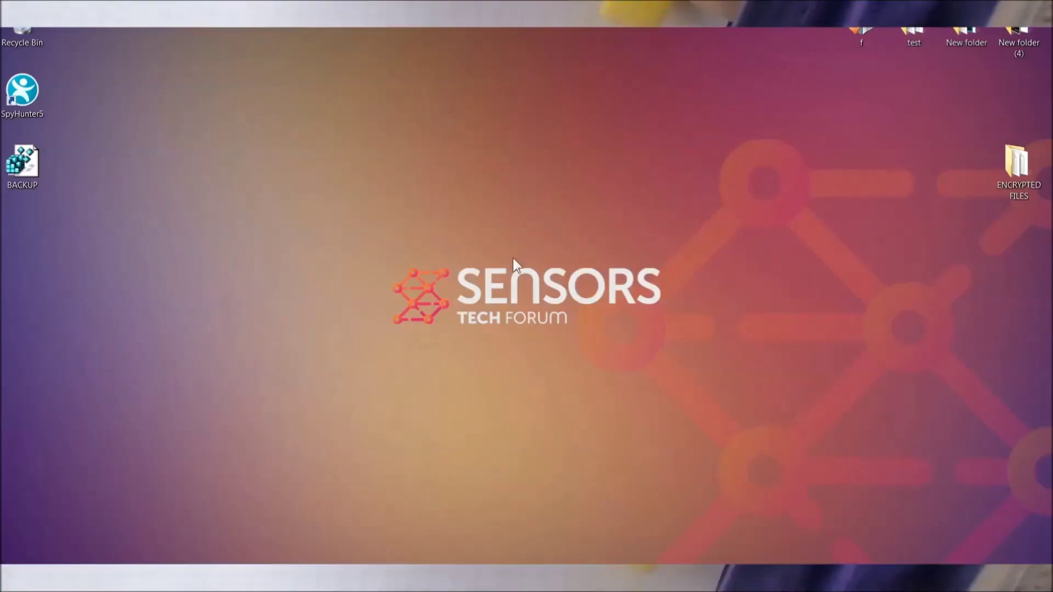